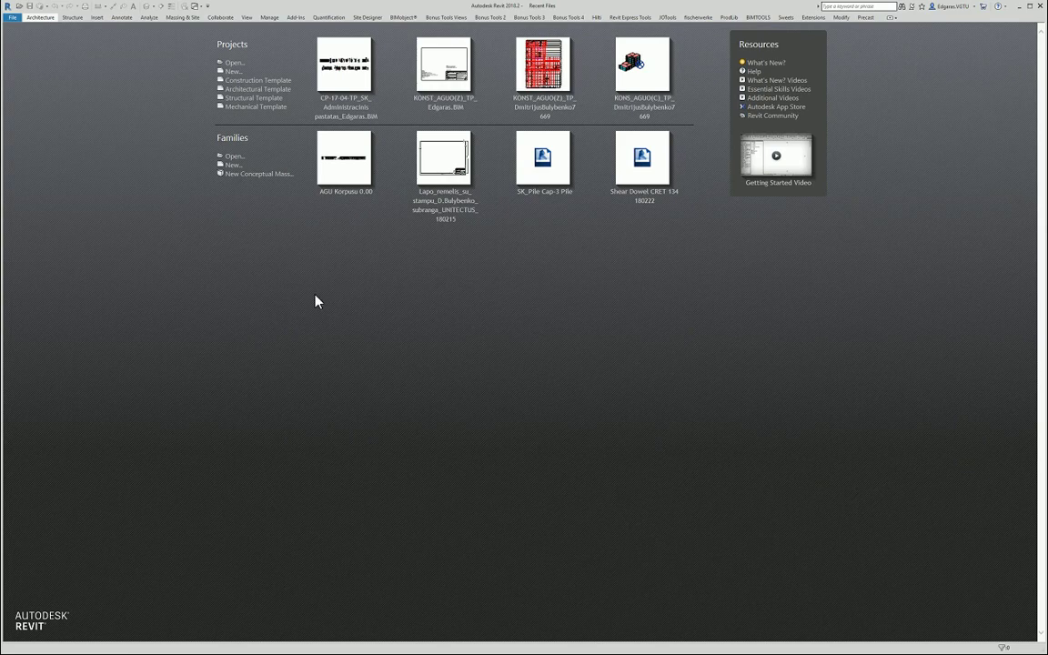
Create Project1 from the Architectural Template on the Revit start screen.
left_click(263, 97)
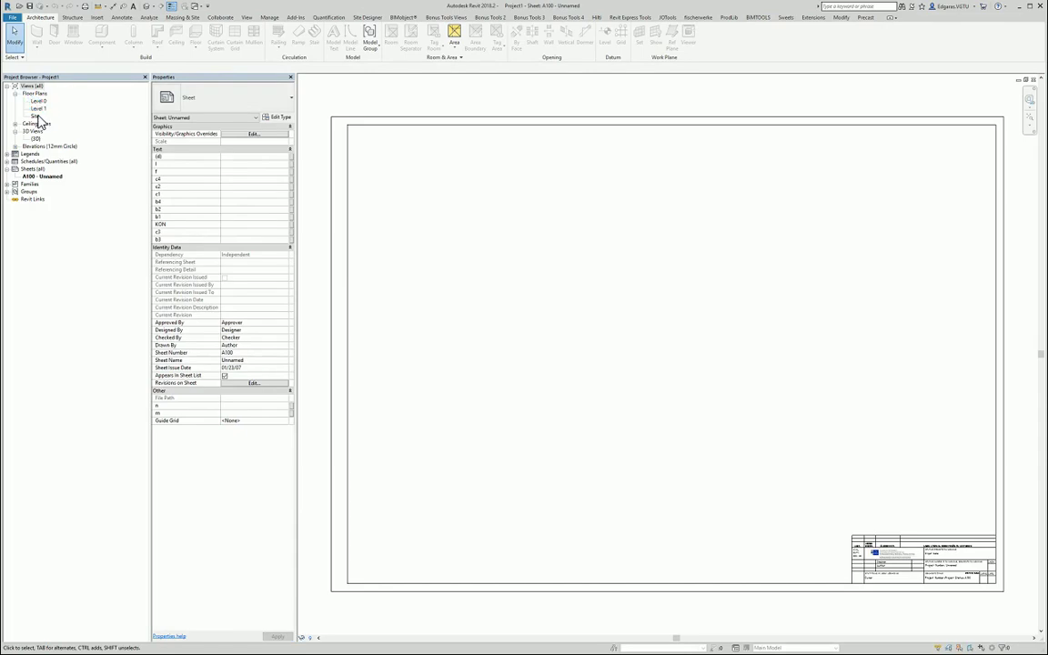
Open the Site floor plan and rename the view to 'Sklypo planas'.
double_click(35, 116)
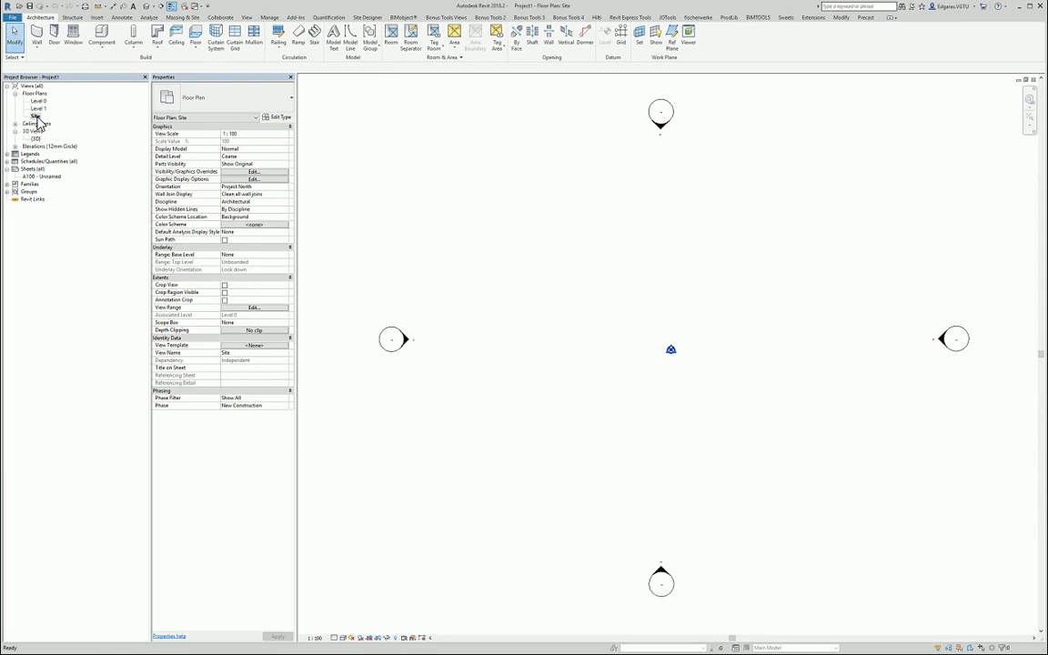
left_click(35, 116)
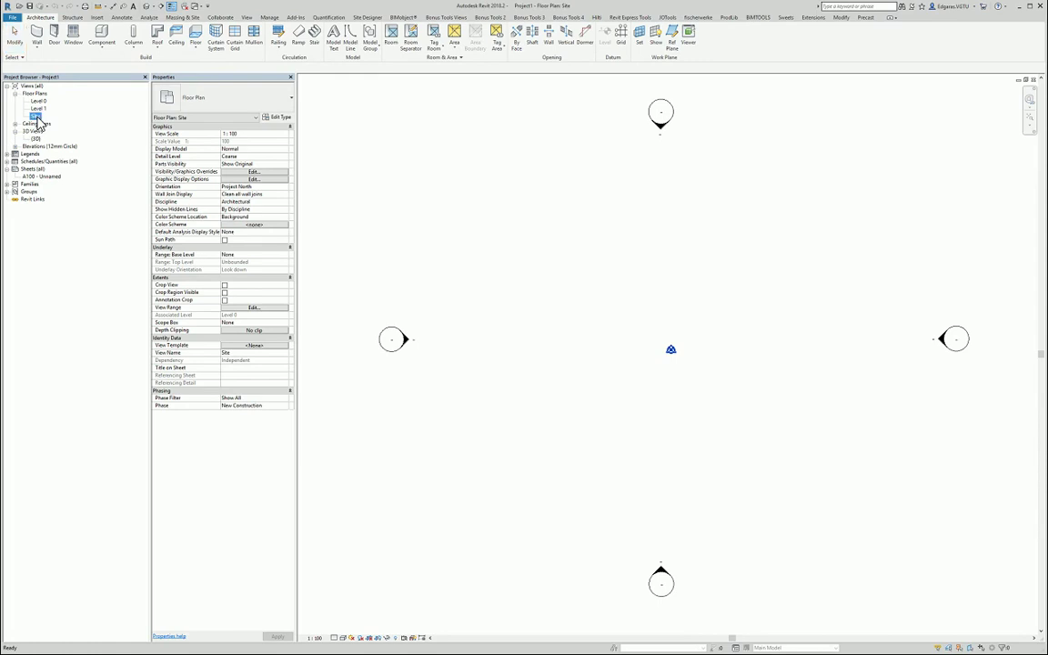
left_click(38, 118)
type("Structur")
type("es planes")
double_click(50, 120)
type("Sklypo planas")
key("Return")
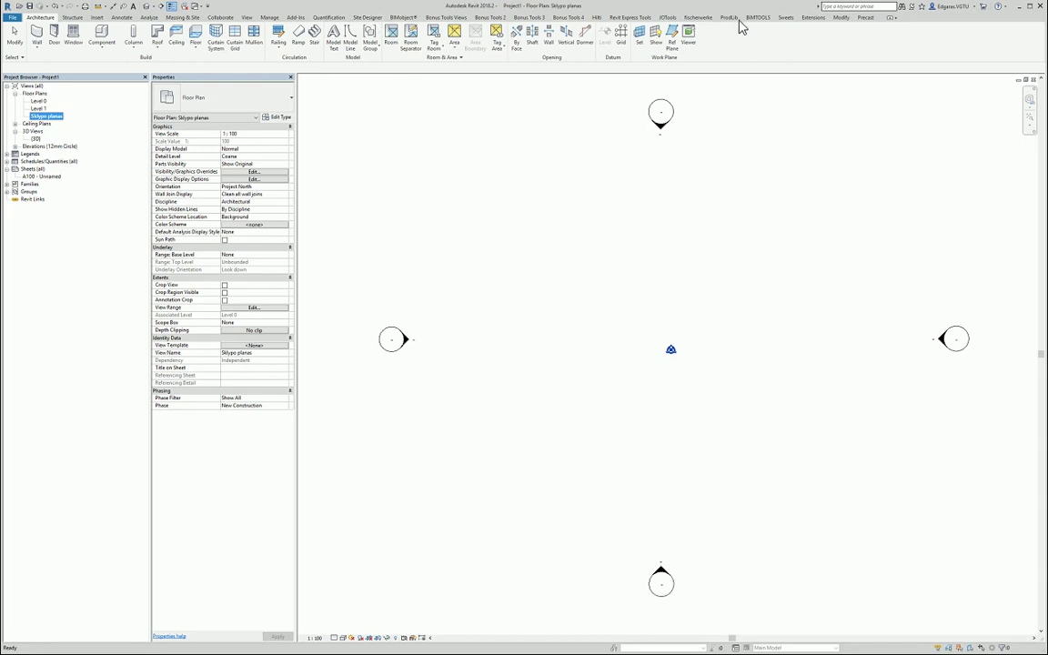
Show the work plane grid and set its spacing to 1000.
left_click(179, 18)
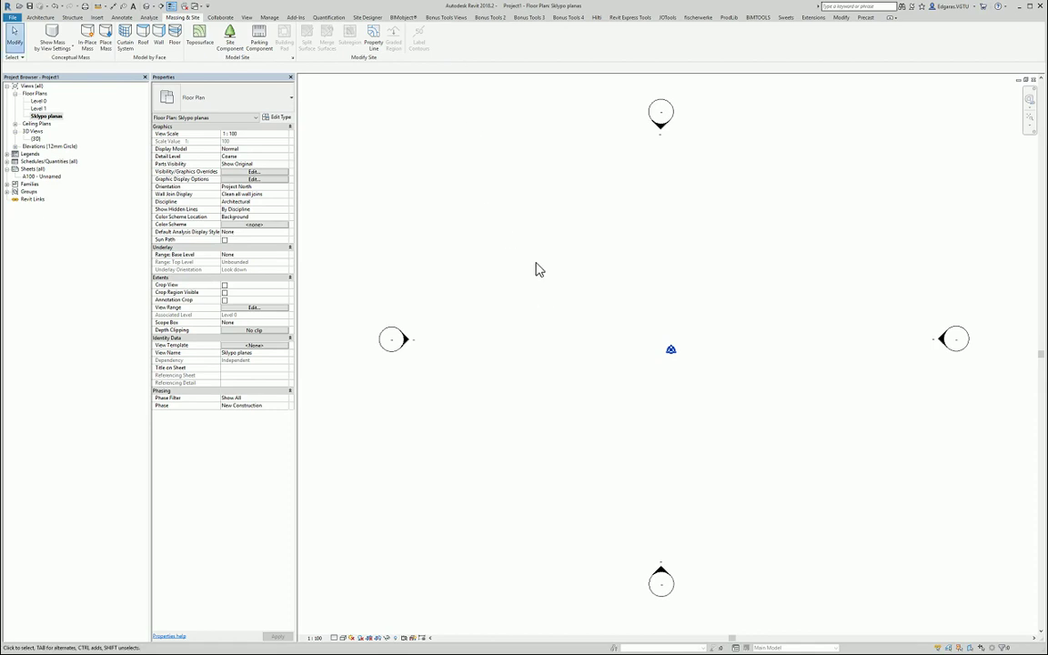
left_click(29, 18)
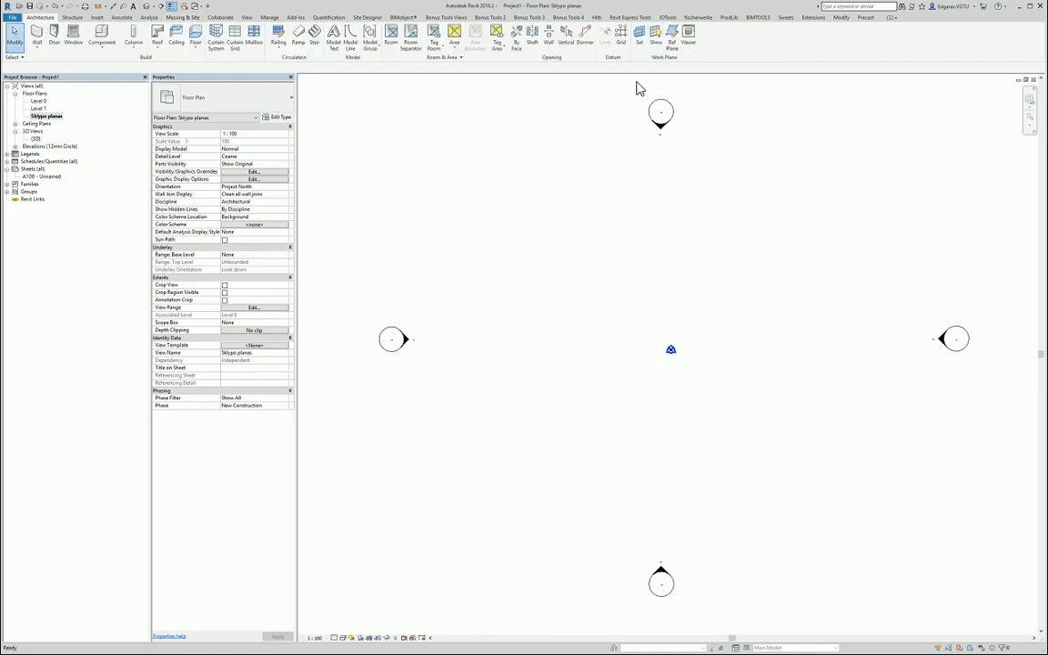
left_click(653, 40)
scroll(514, 351, "down", 3)
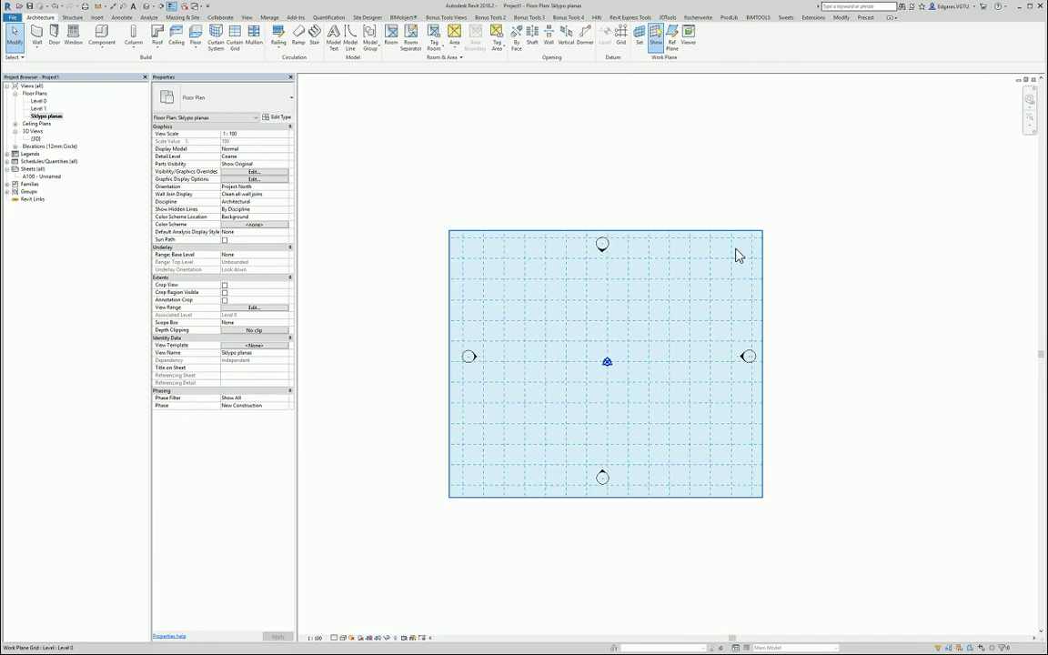
left_click(759, 291)
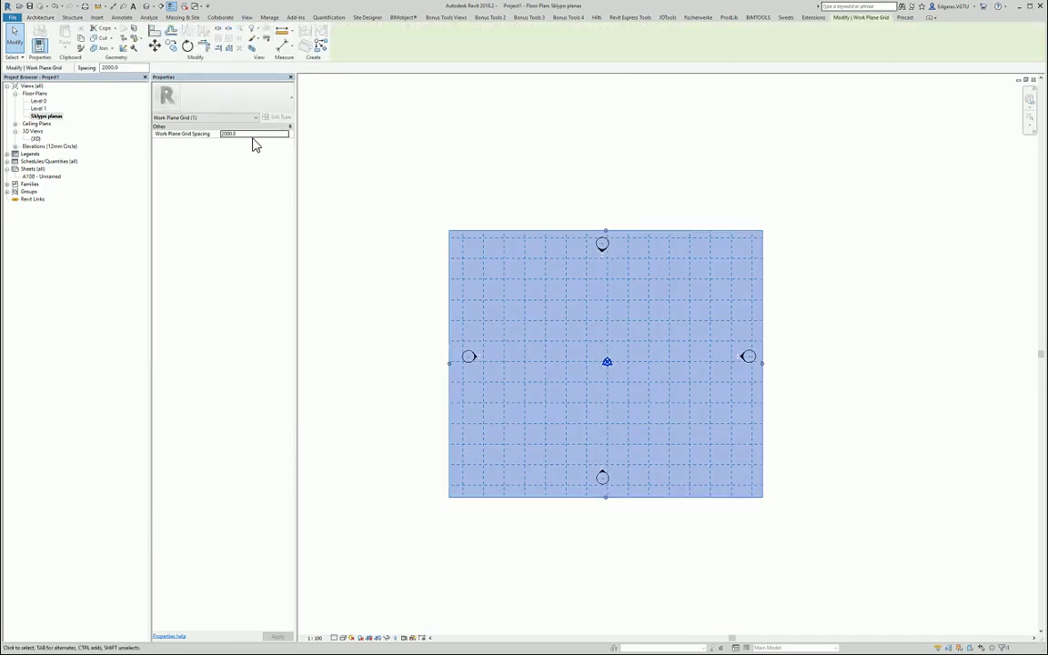
left_click(248, 134)
type("1")
type("000")
key("Return")
left_click(593, 171)
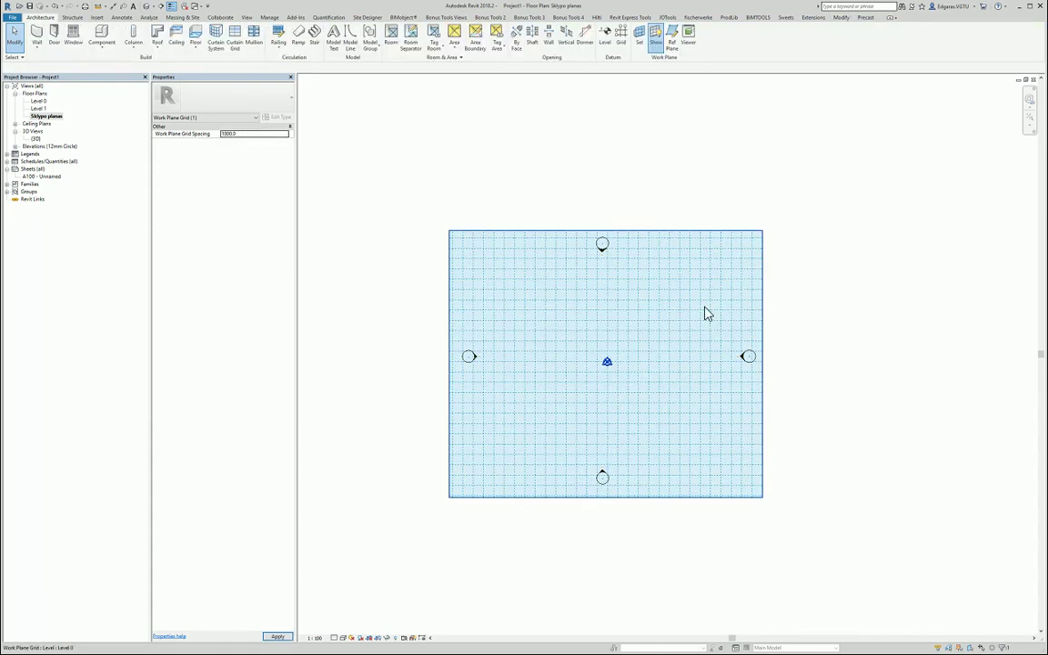
Stretch all four grid edges outward well beyond the elevation markers.
left_click(763, 349)
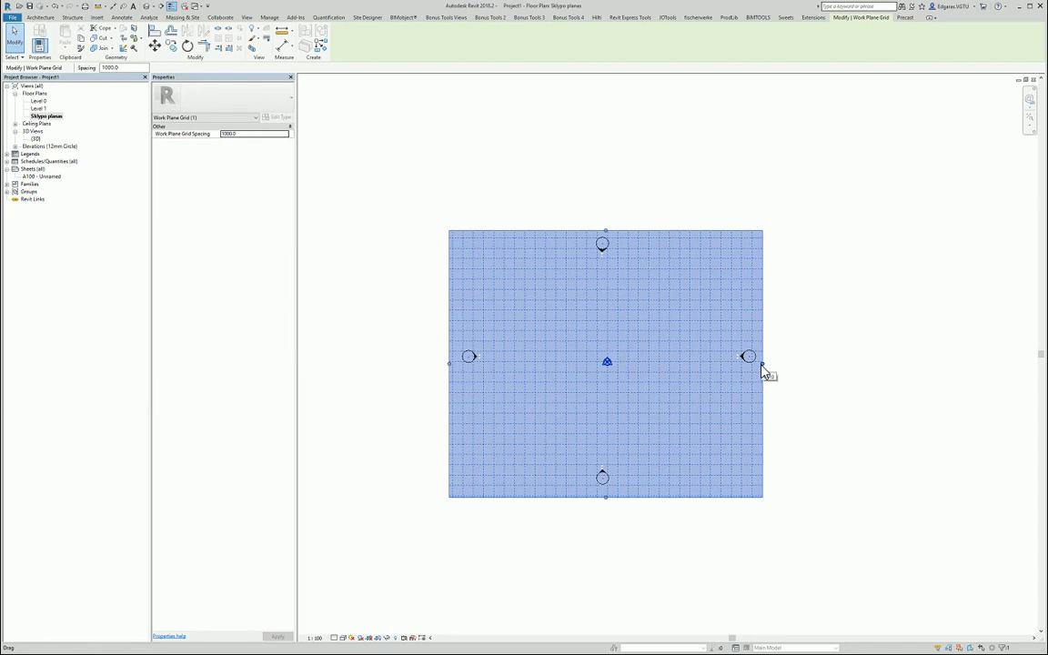
left_click_drag(765, 371, 872, 368)
left_click_drag(449, 364, 346, 365)
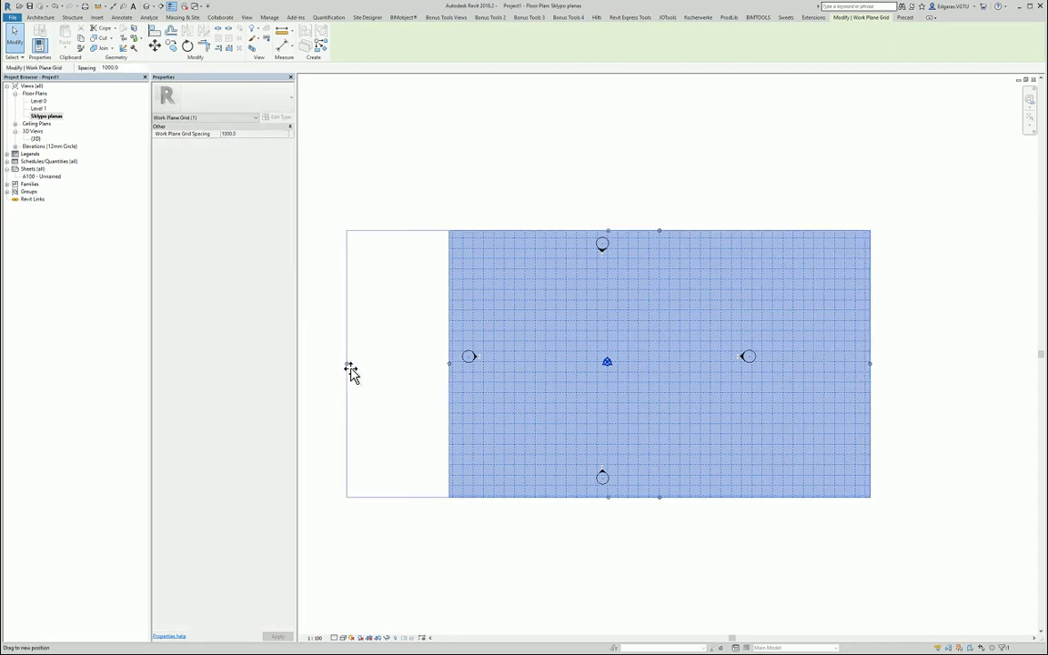
left_click_drag(608, 237, 608, 94)
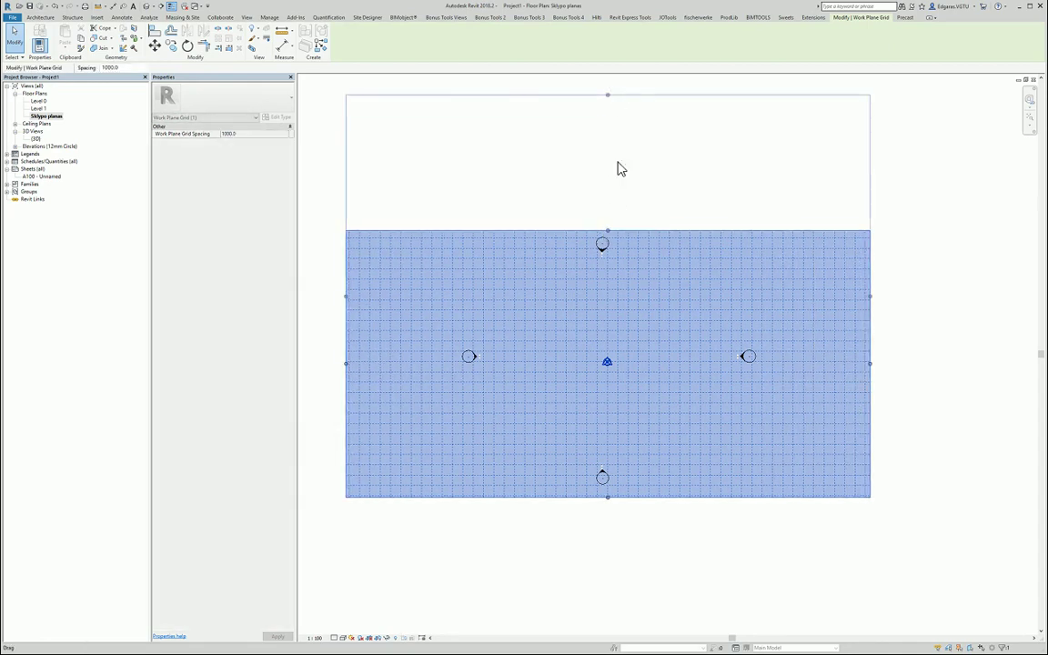
mouse_move(608, 496)
left_mouse_down()
mouse_move(608, 634)
mouse_move(627, 625)
left_mouse_up()
left_click(954, 475)
scroll(578, 306, "down", 2)
scroll(763, 333, "up", 2)
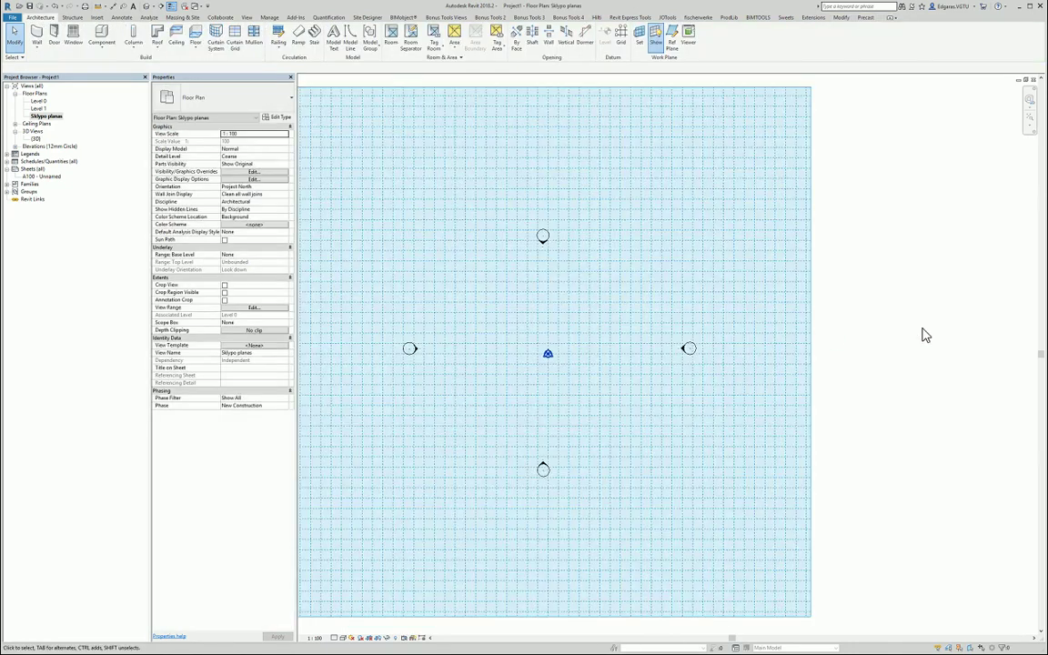
scroll(925, 335, "down", 2)
scroll(925, 334, "up", 1)
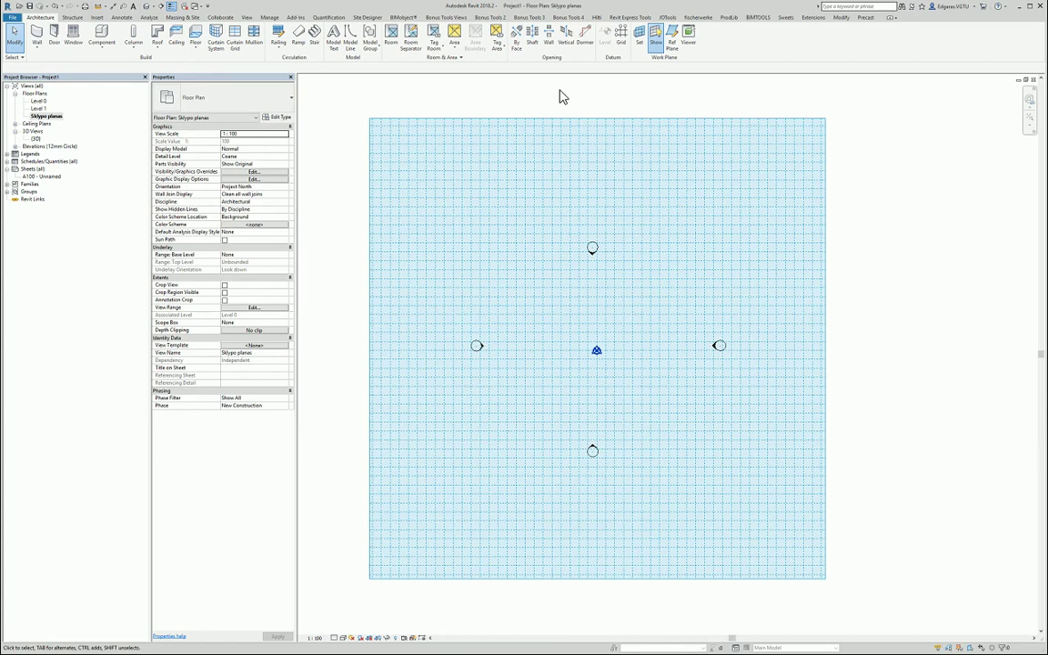
Start a new Toposurface from Massing & Site, entering Place Point mode.
left_click(226, 16)
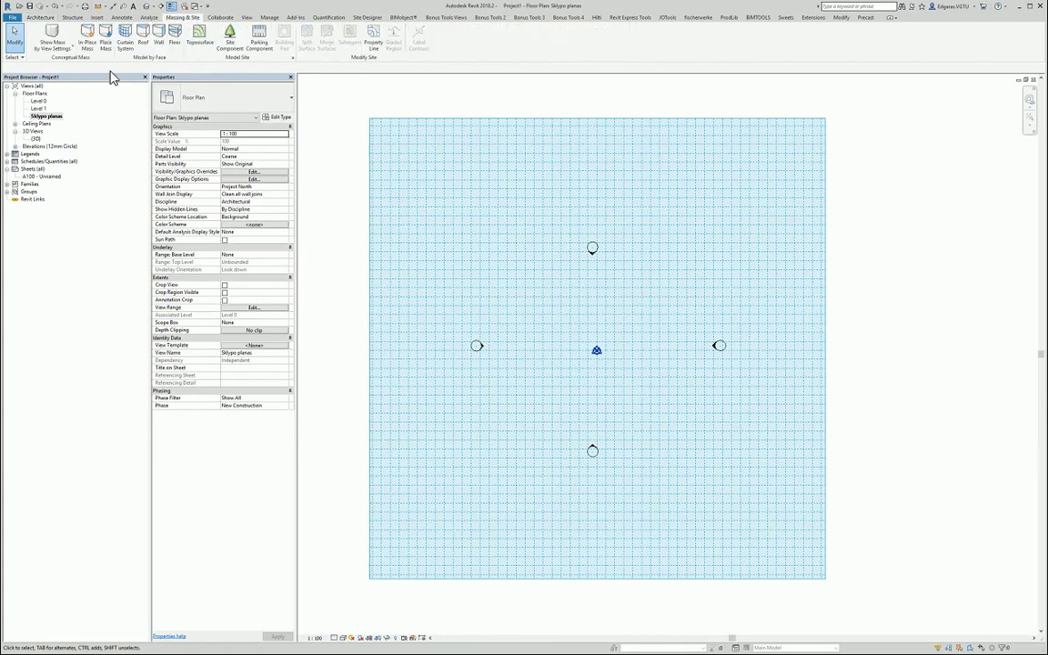
key("alt+Tab")
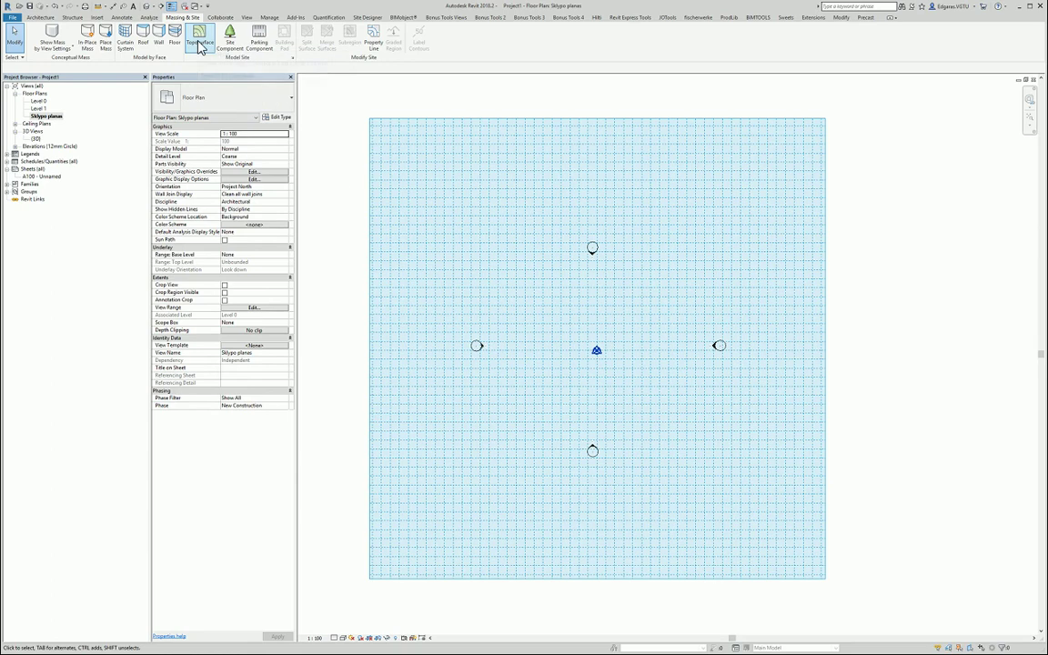
left_click(198, 44)
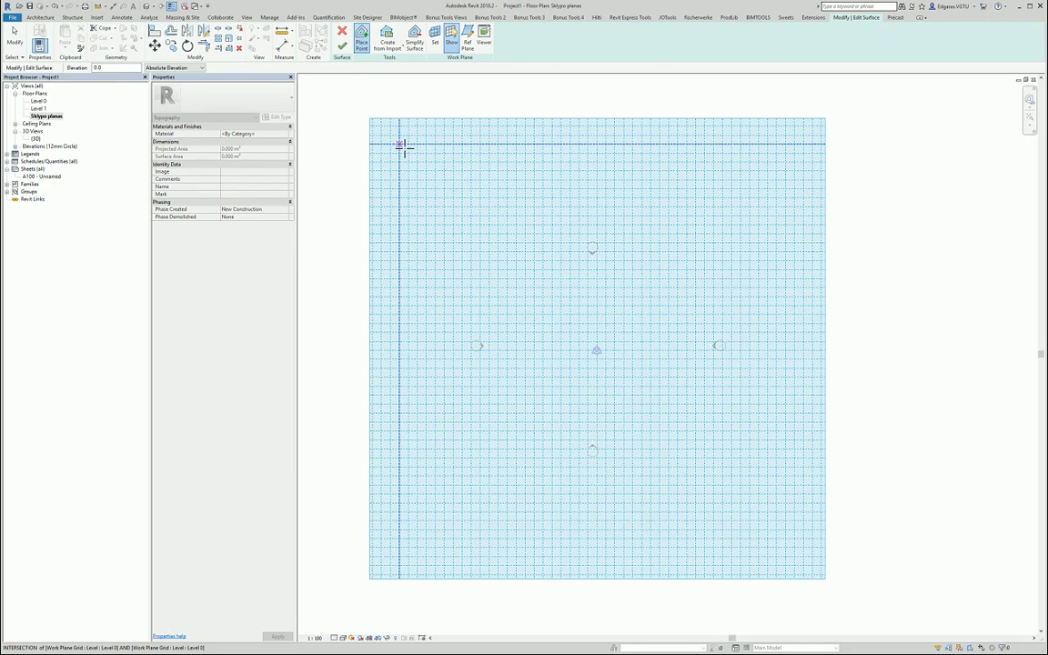
Place a topography point near the grid's top and move it 11500 horizontally.
left_click(597, 143)
key("Escape")
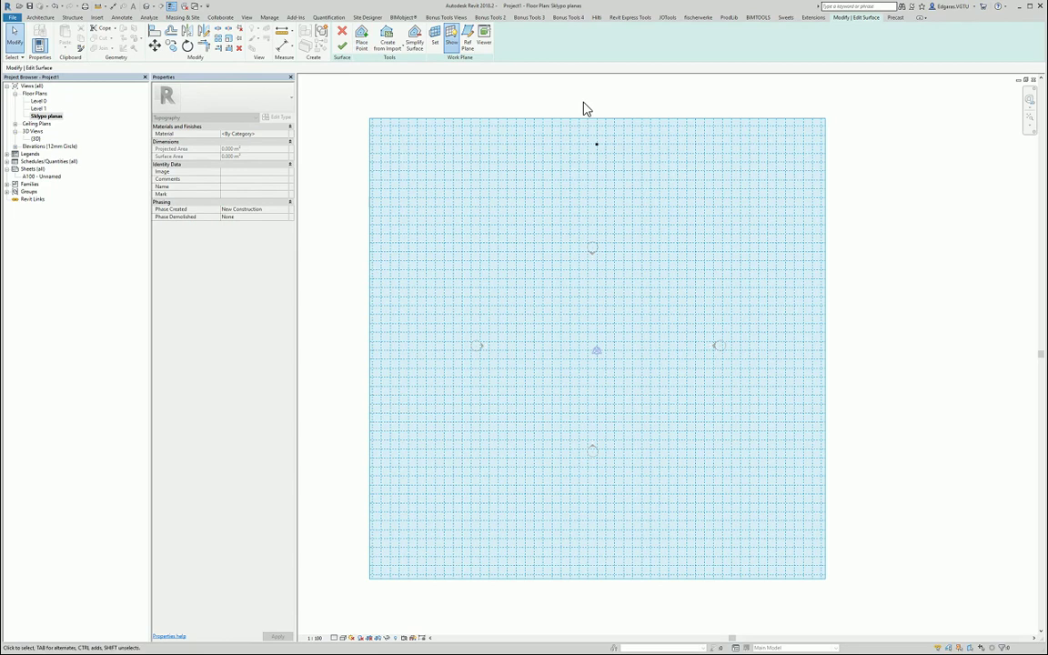
left_click_drag(583, 103, 627, 178)
left_click(637, 108)
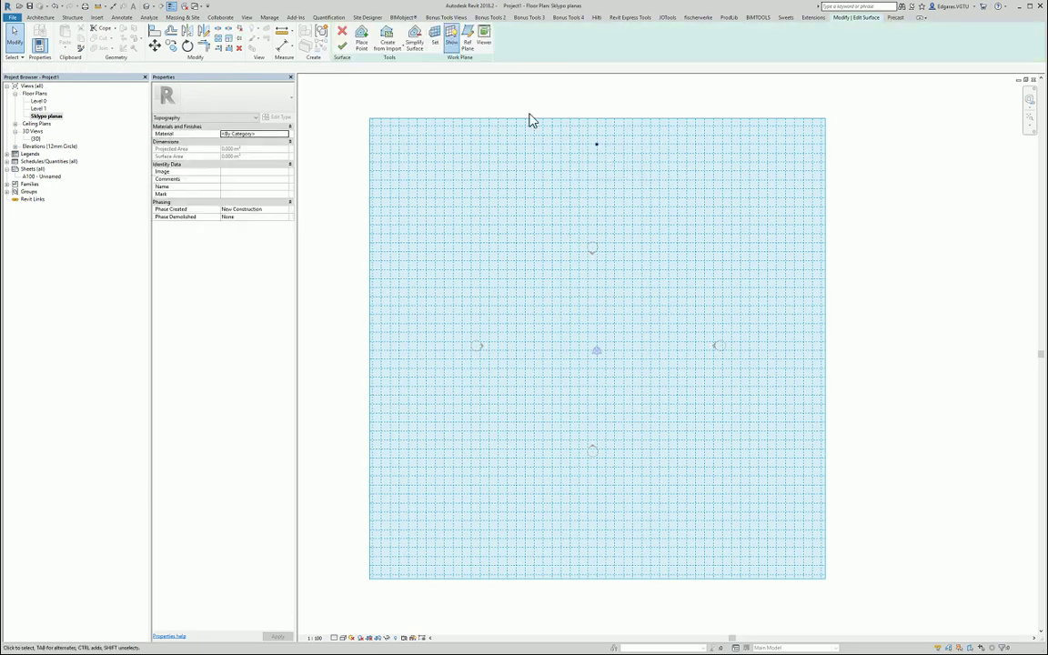
left_click_drag(574, 94, 623, 173)
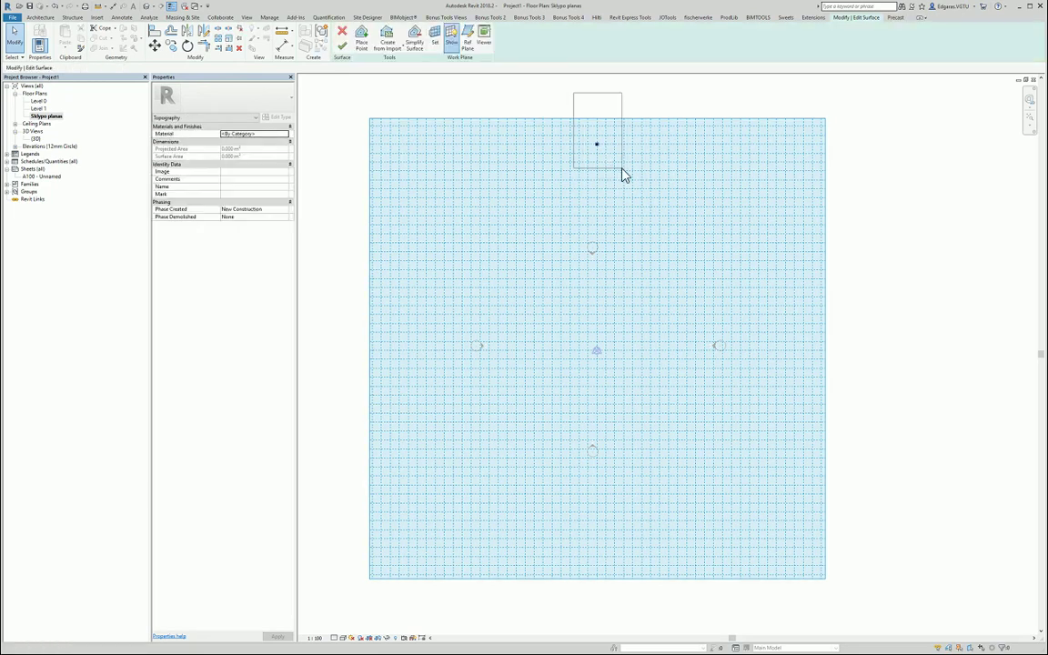
left_click(157, 50)
left_click(597, 90)
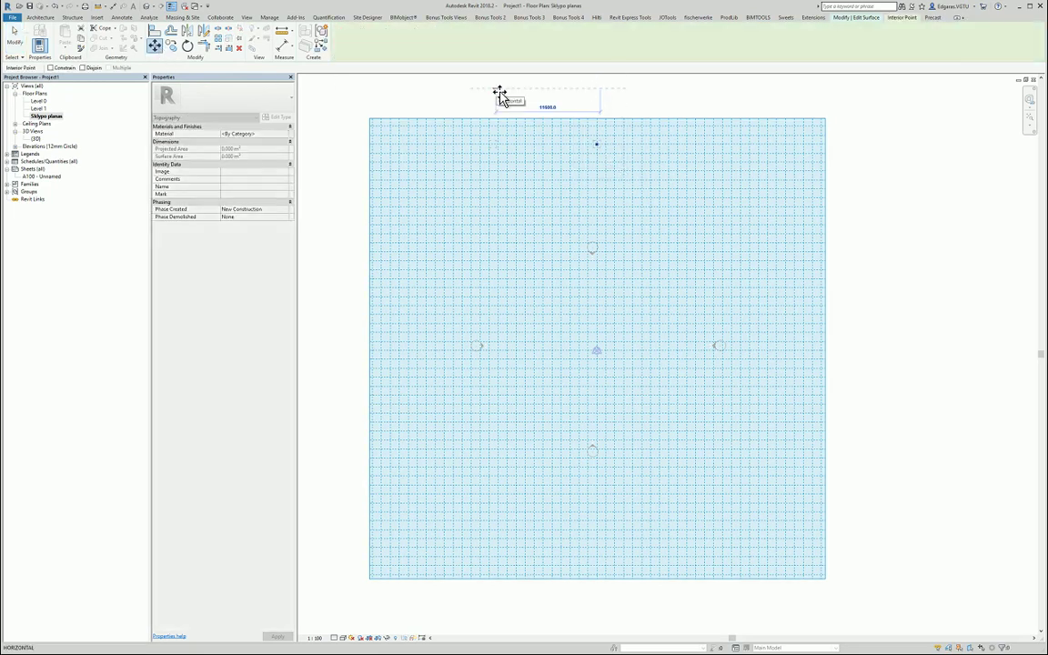
type("11500")
key("Return")
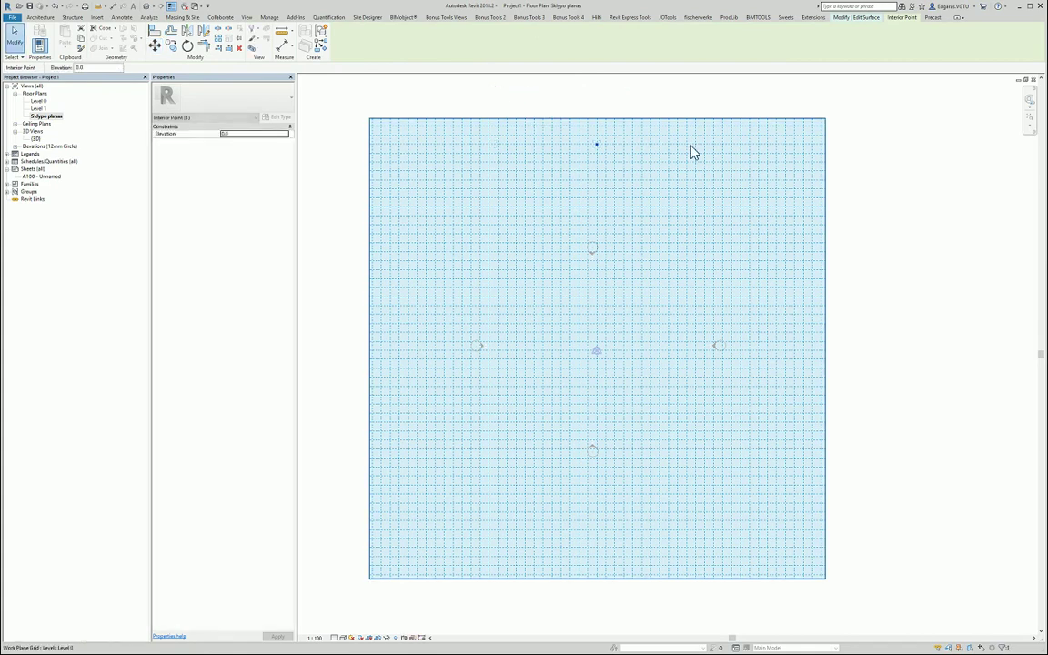
scroll(723, 140, "down", 2)
scroll(702, 112, "up", 3)
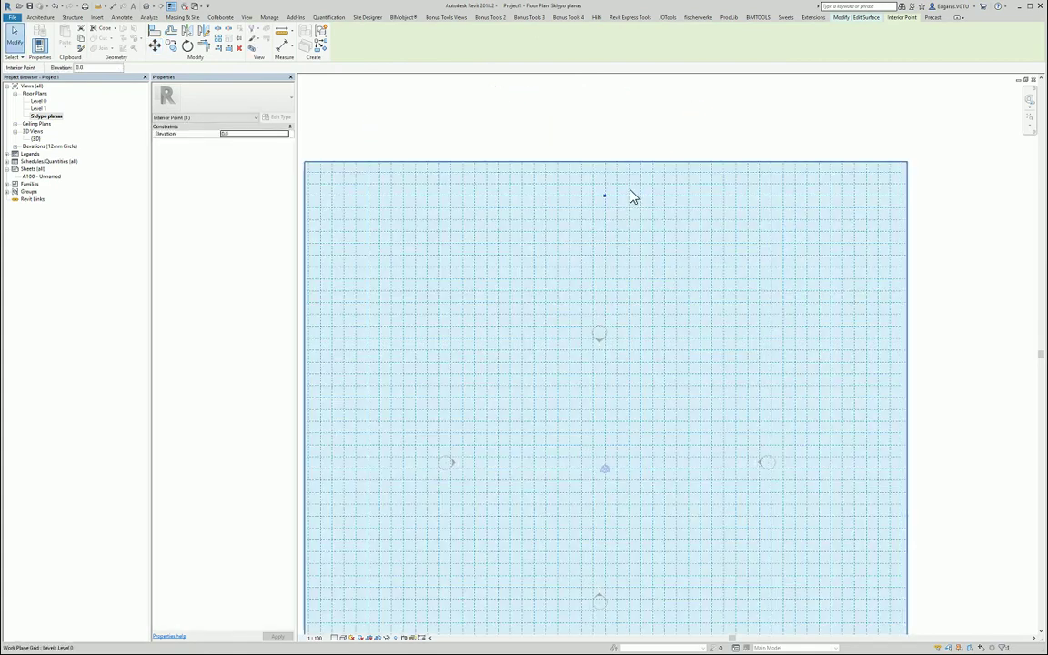
left_click(155, 44)
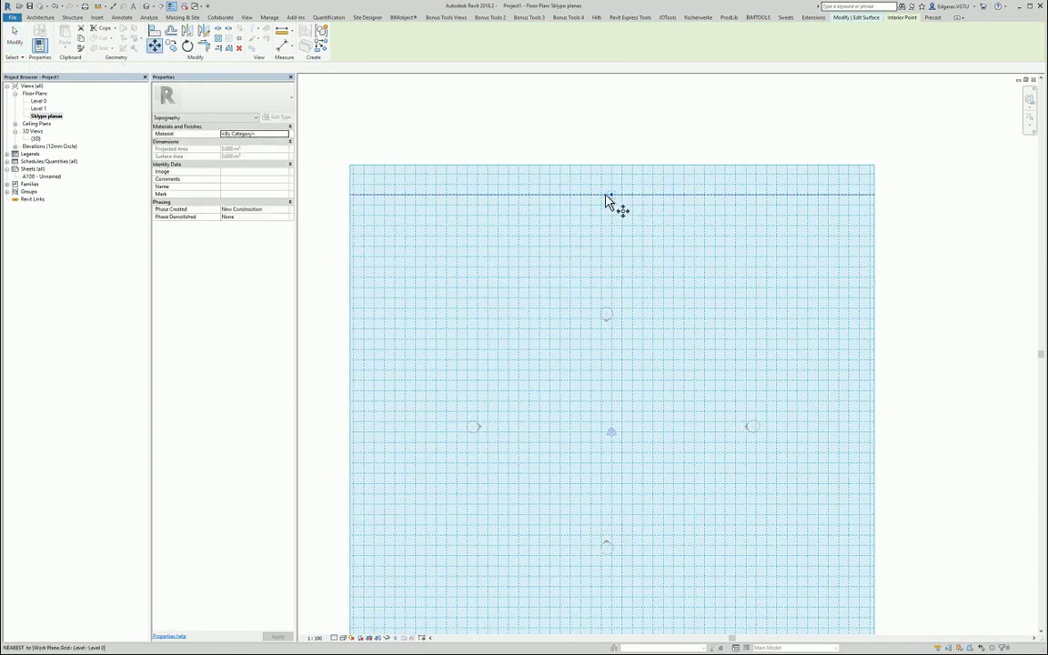
left_click(612, 194)
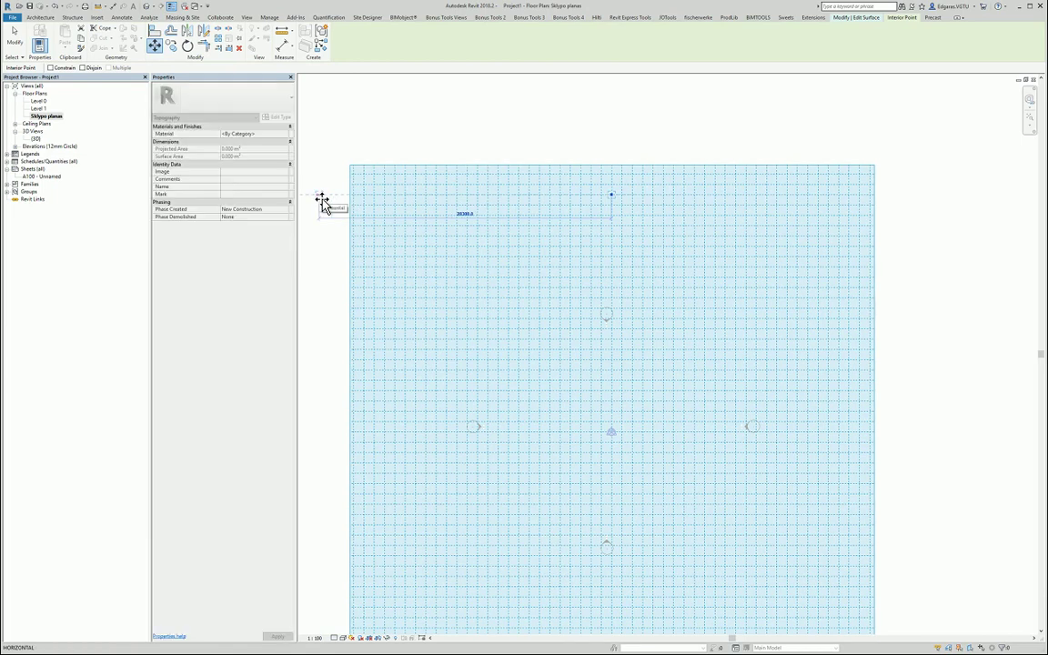
key("Escape")
key("Escape")
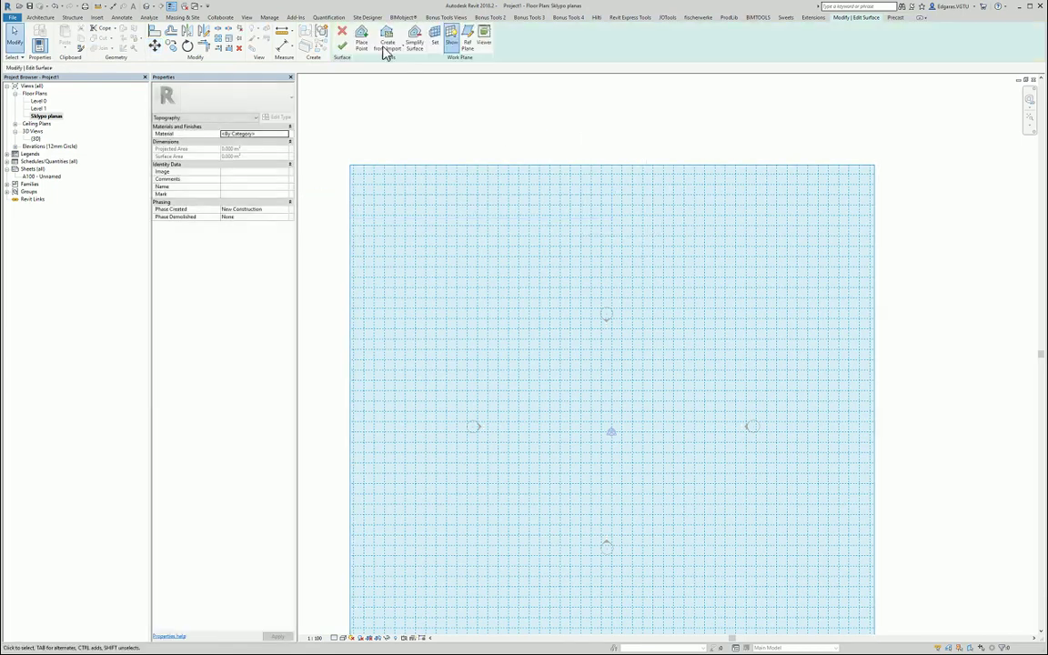
Move the interior topography point by 2.
left_click(361, 41)
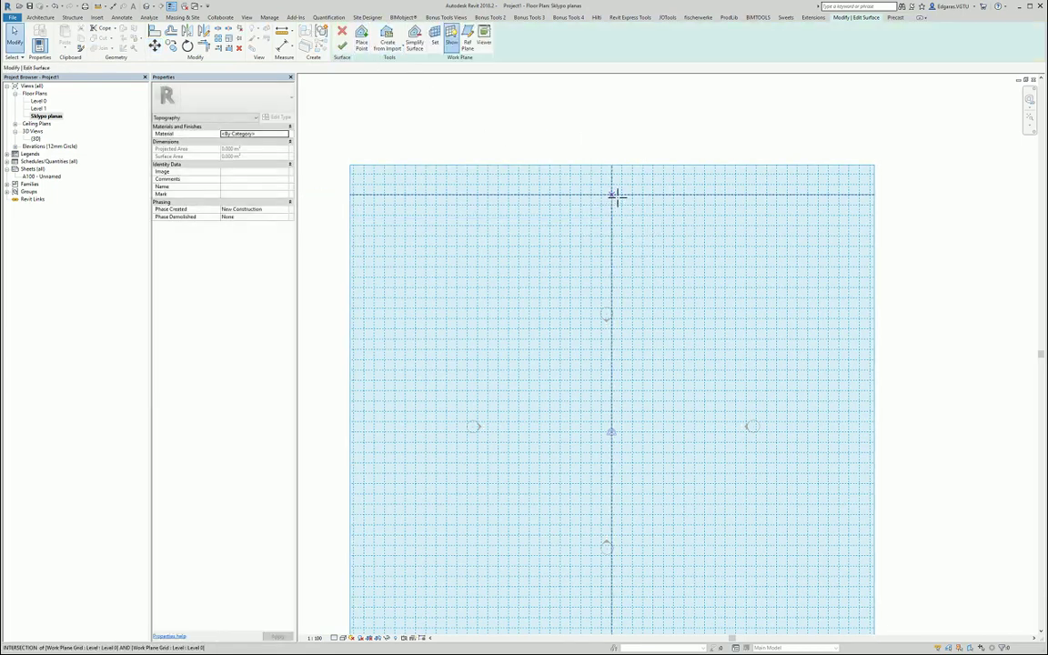
key("Escape")
left_click_drag(618, 118, 503, 199)
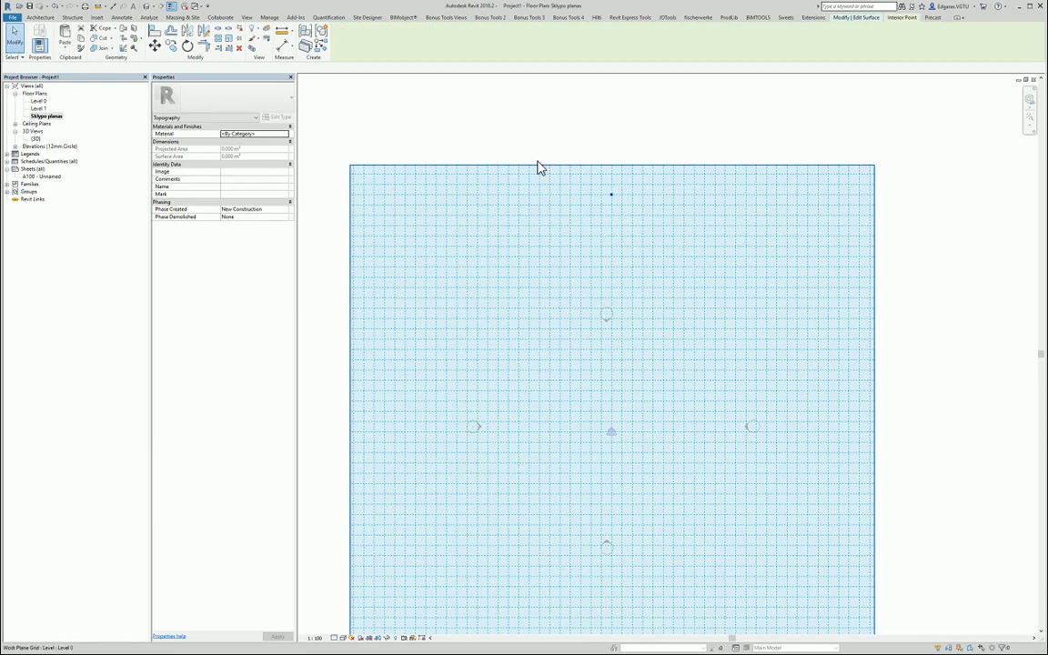
left_click(154, 46)
left_click(564, 119)
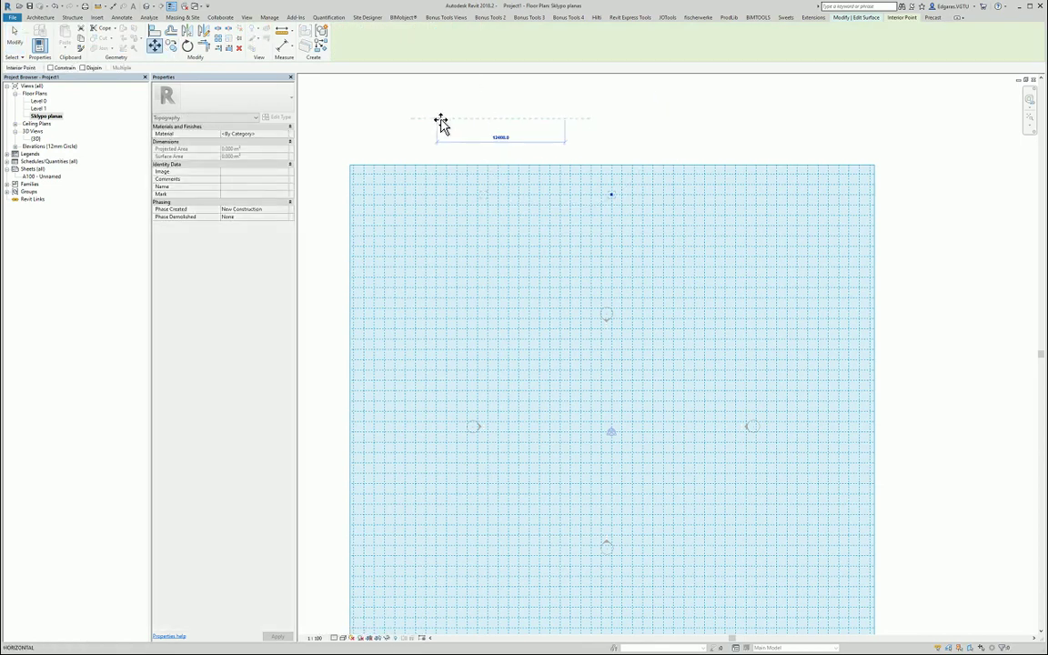
type("20m")
key("Return")
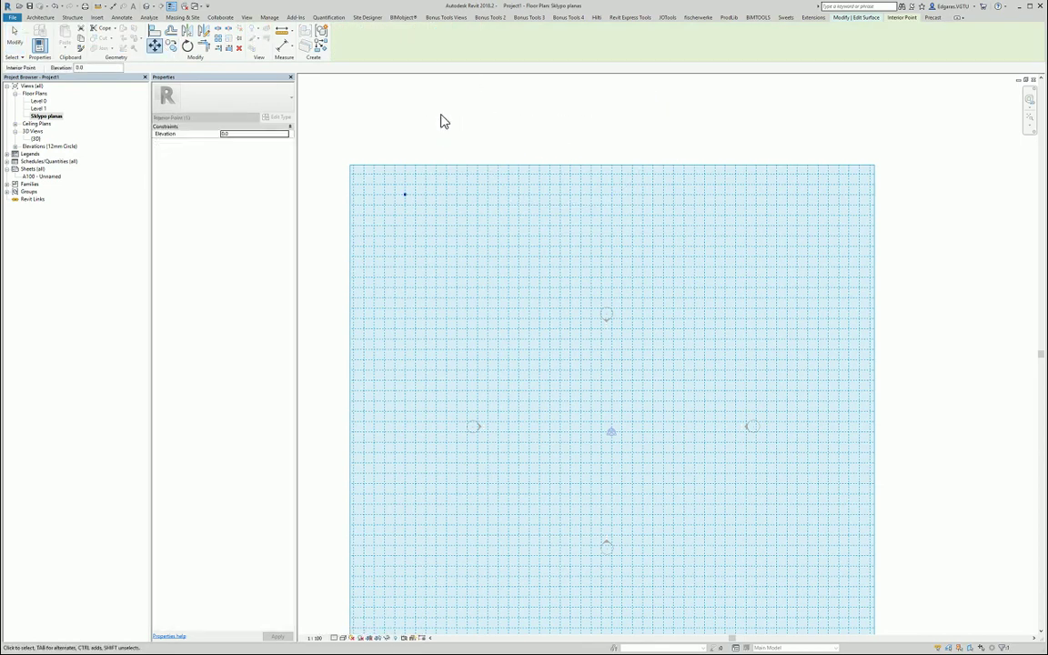
Copy the interior point 30 across, then move both top points by 4.
left_click_drag(359, 144, 456, 252)
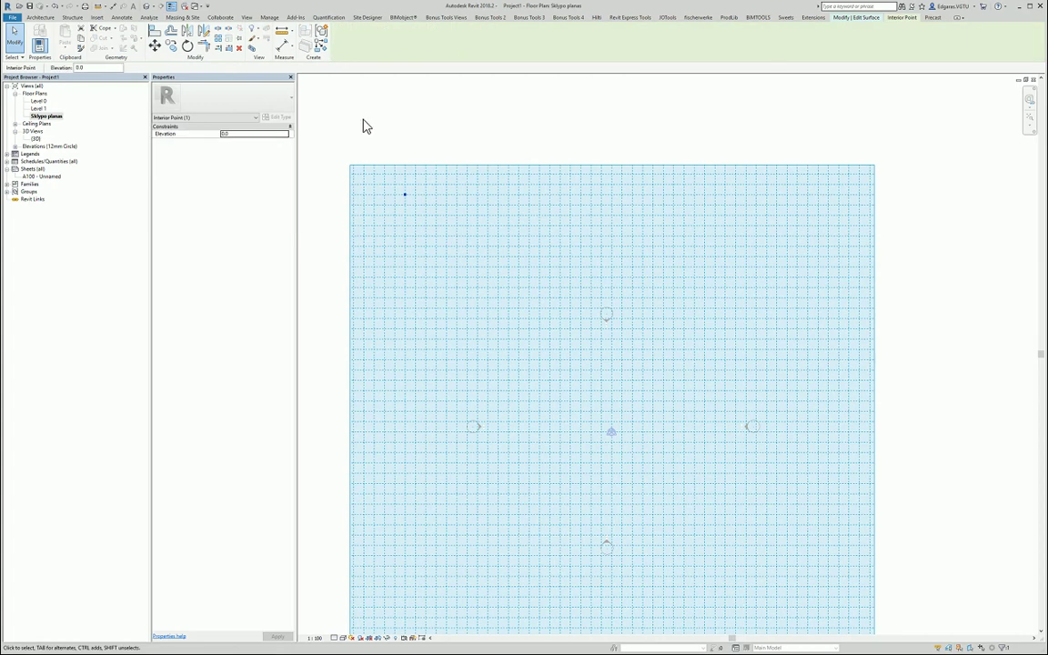
left_click(171, 45)
left_click(395, 123)
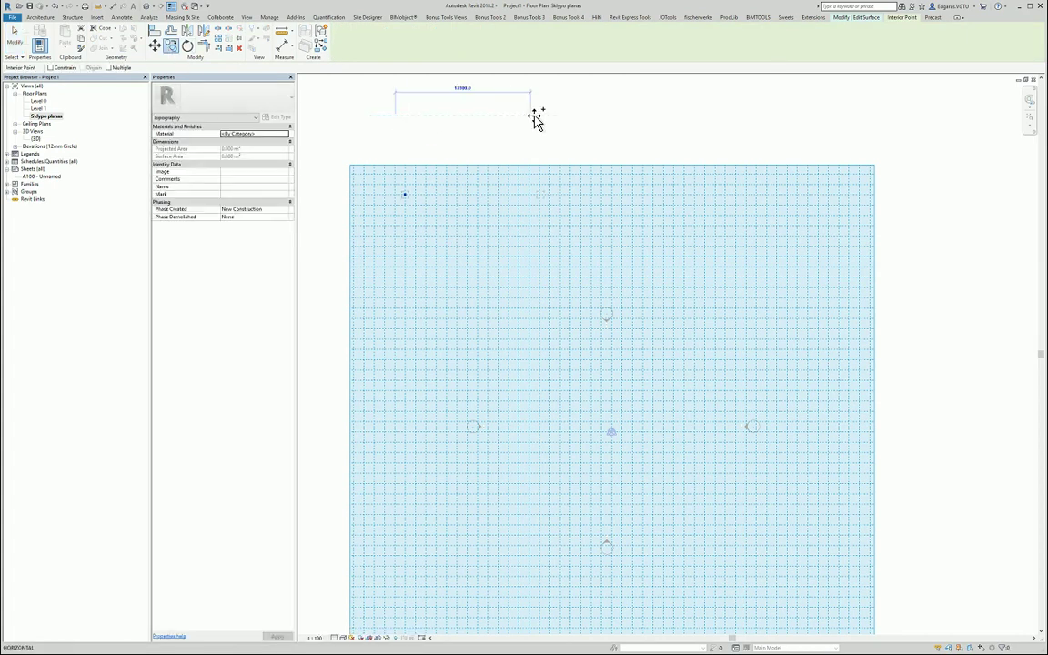
type("30")
key("Return")
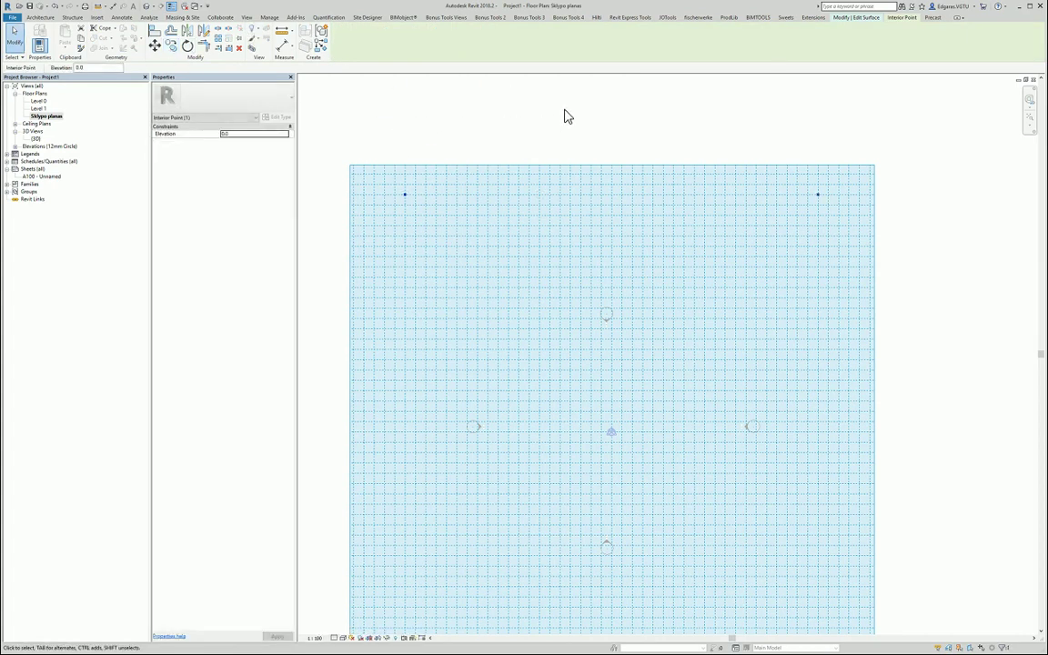
left_click_drag(381, 131, 849, 227)
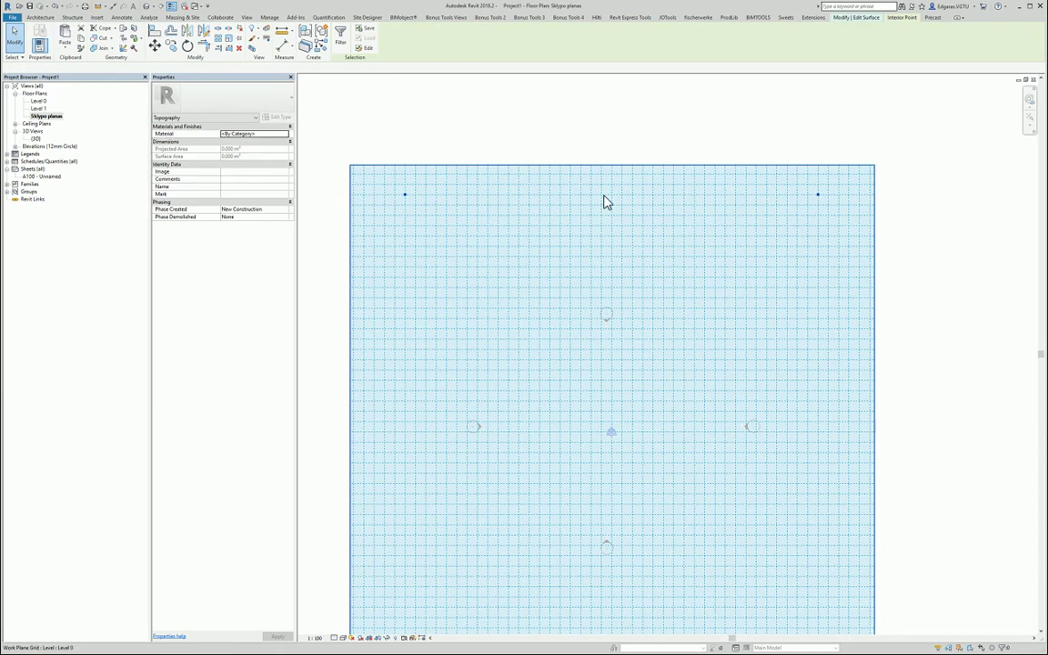
left_click(155, 45)
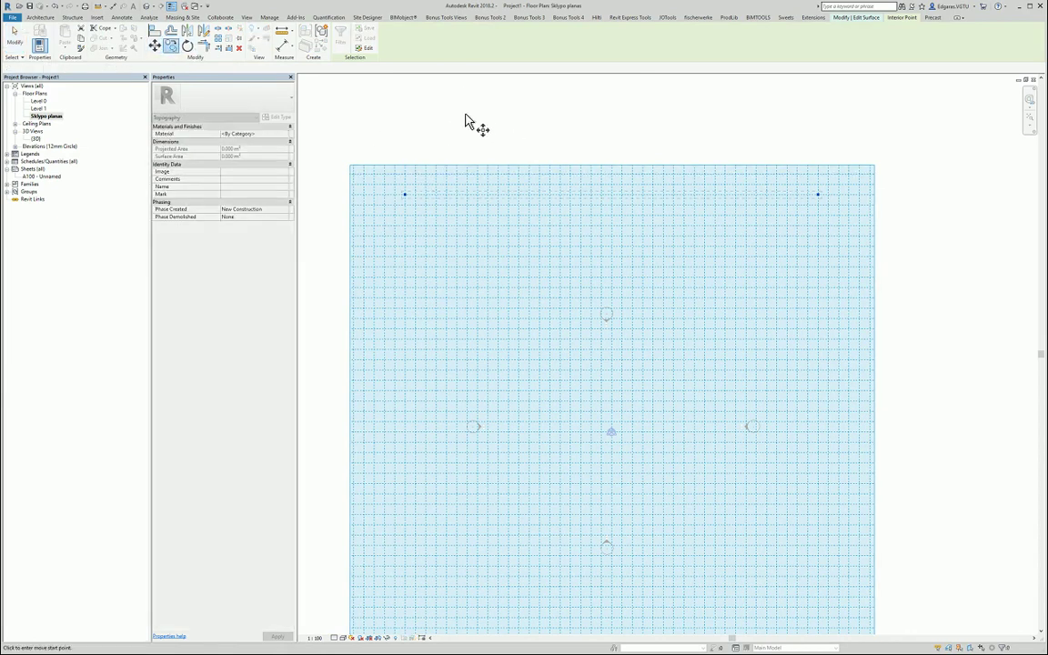
left_click(466, 111)
type("40m")
key("Return")
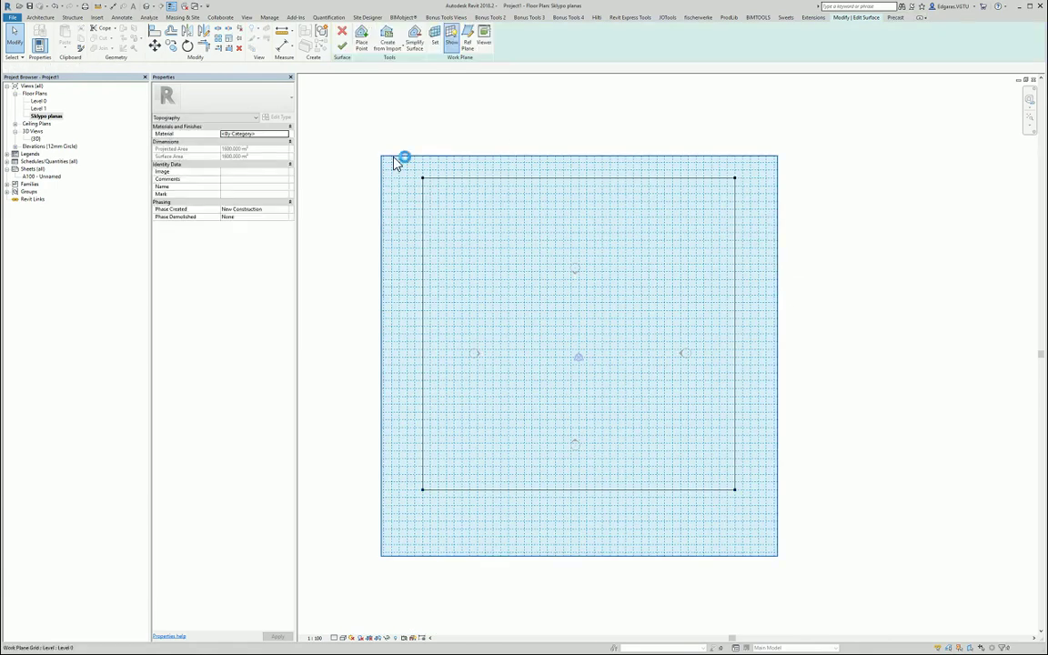
Move the square's four corner points down to a lower grid intersection.
left_click_drag(389, 122, 762, 542)
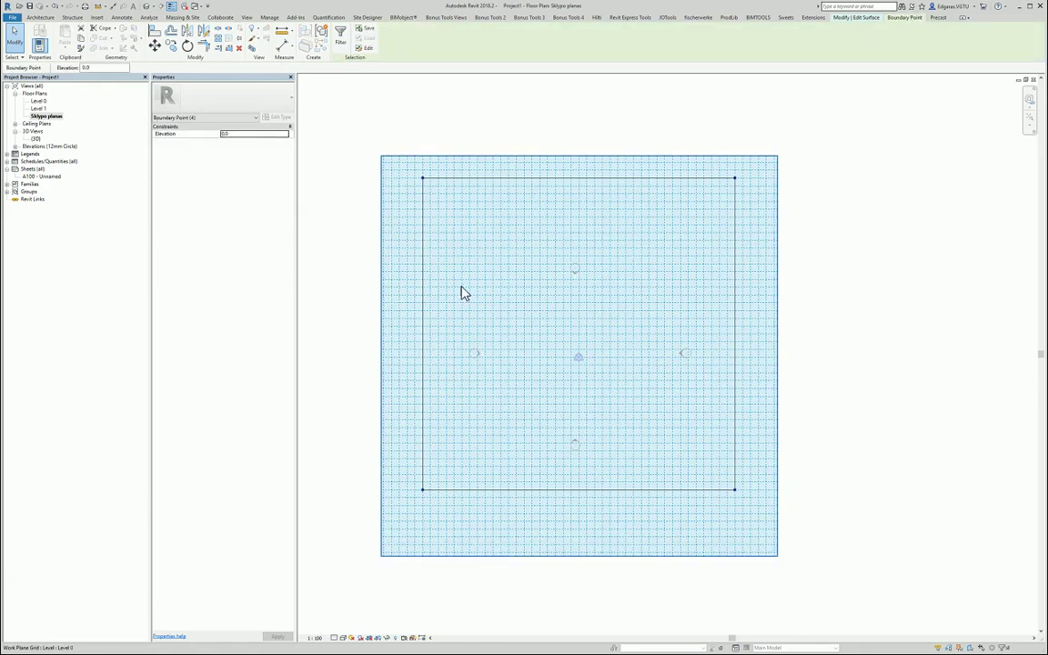
left_click(155, 44)
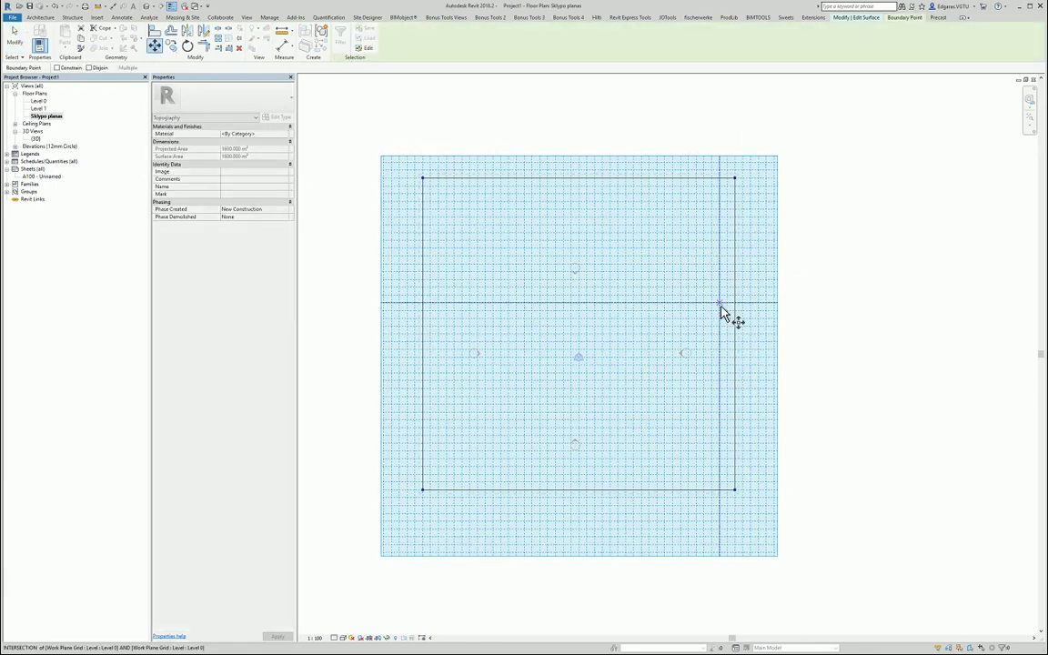
left_click(737, 312)
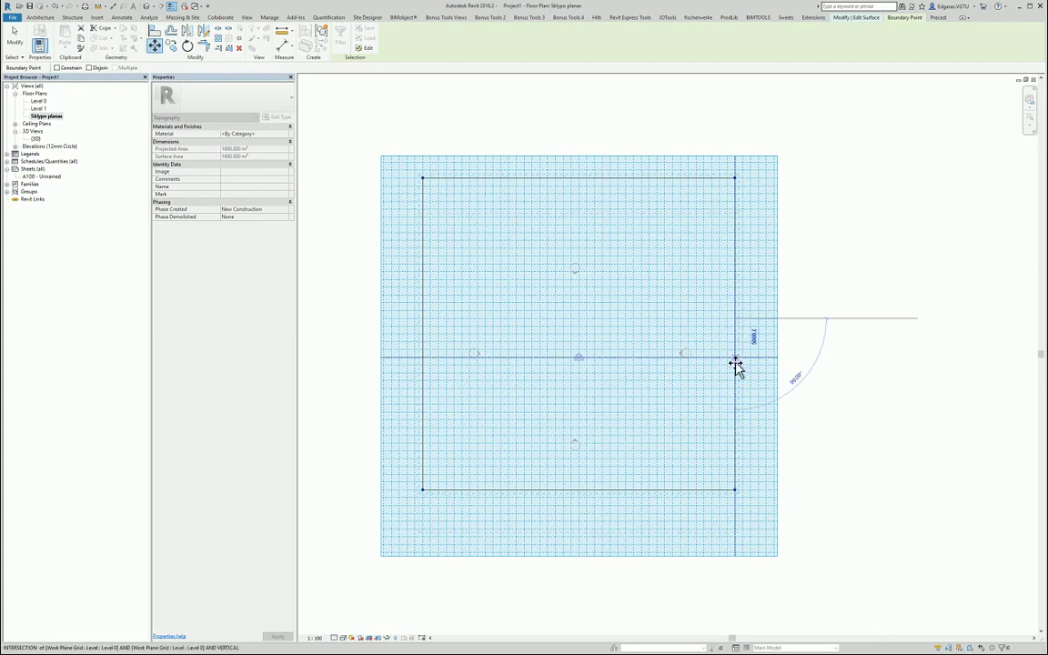
left_click(737, 359)
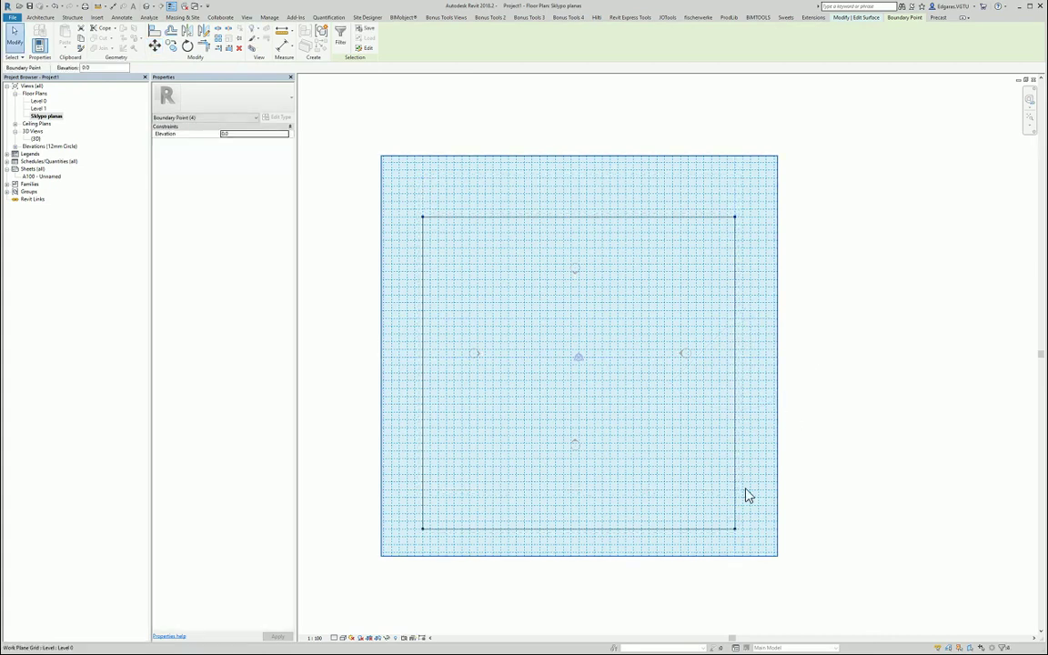
key("Escape")
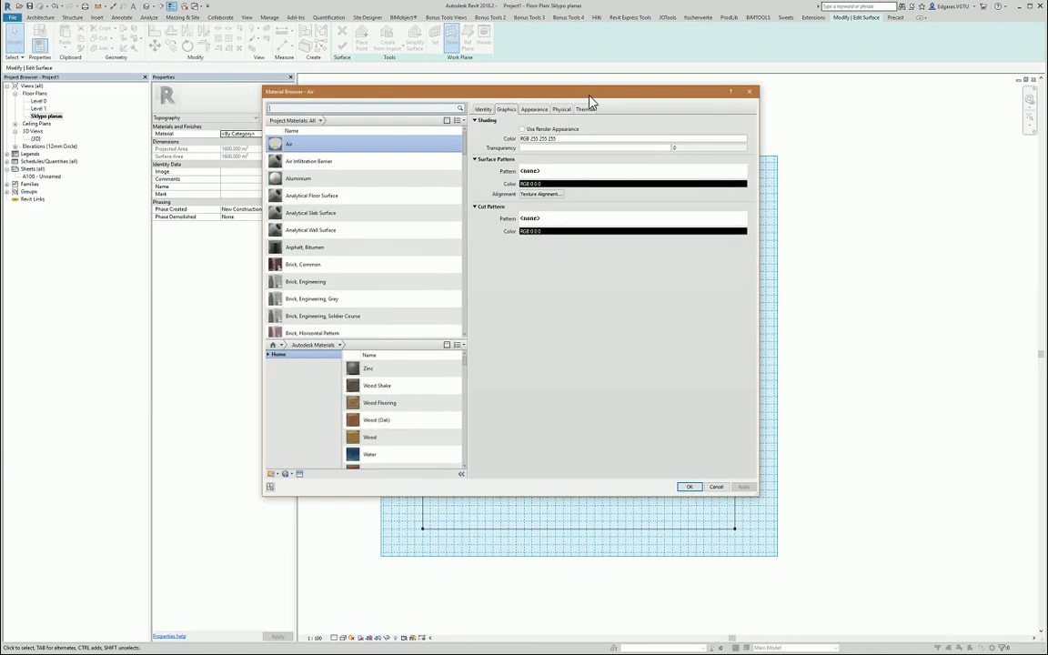
Browse LST_EN_ISO_10456 > Gruntas materials, then search the browser for 'grass'.
left_click(269, 355)
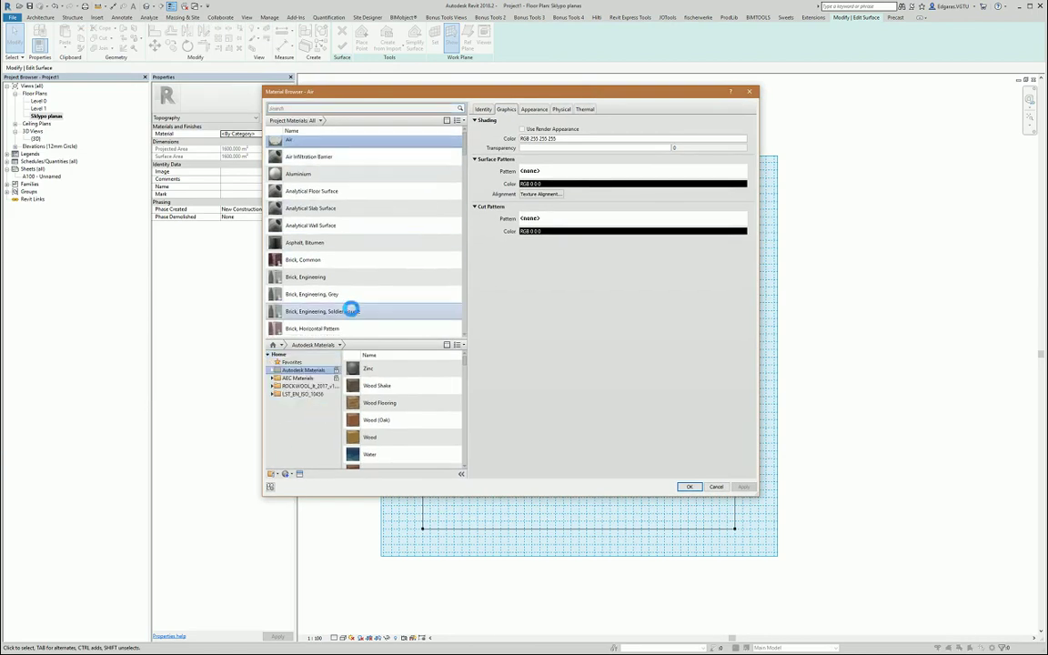
left_click(315, 110)
type("grass")
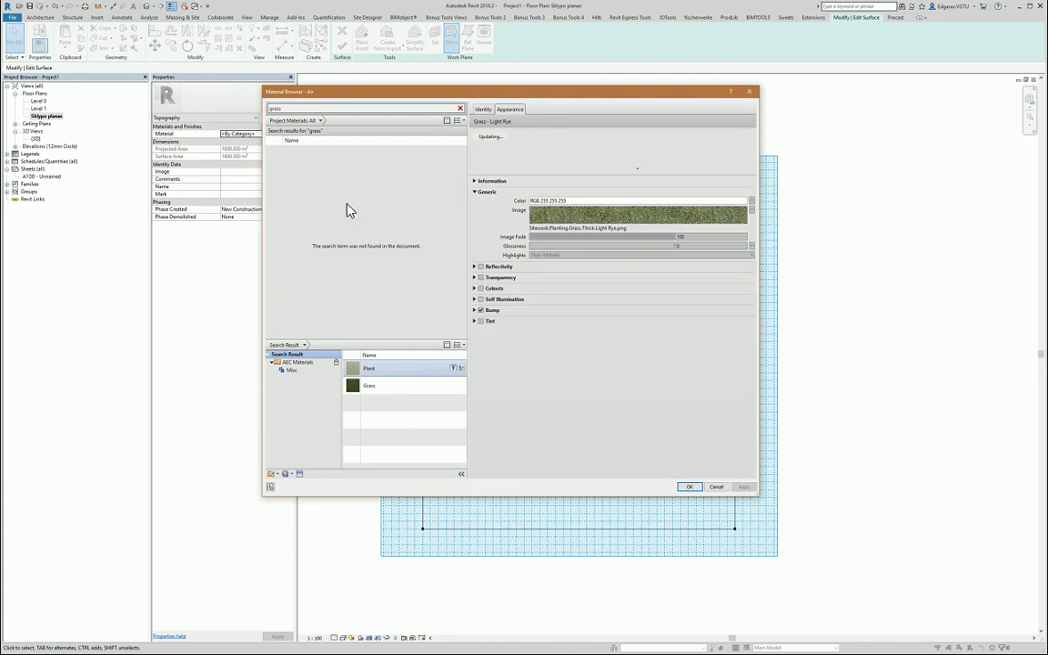
left_click(461, 108)
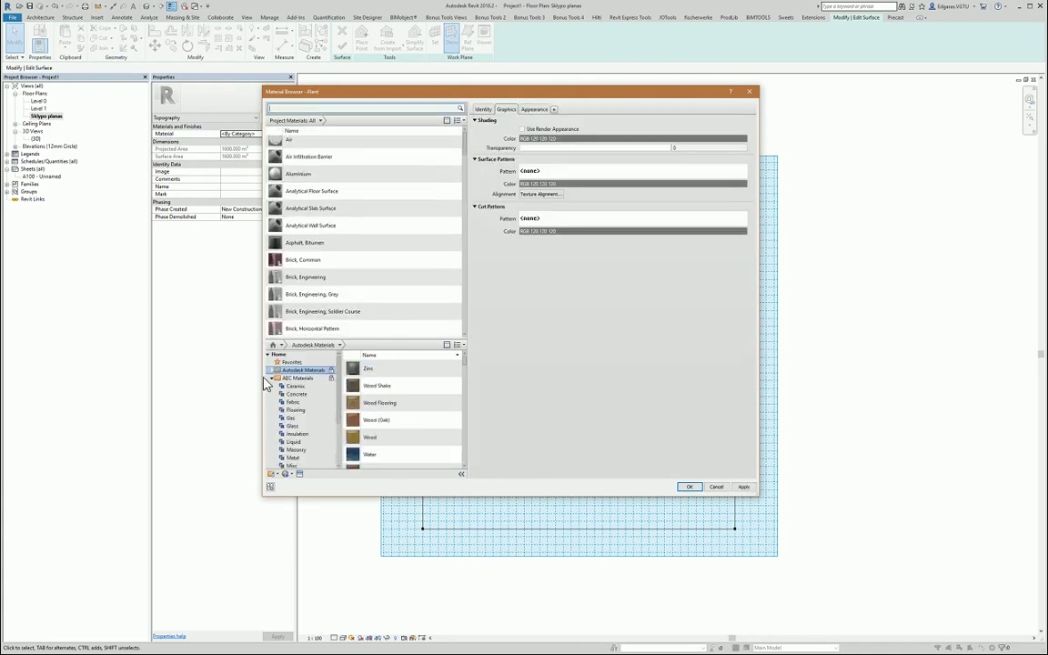
left_click(276, 378)
left_click(277, 394)
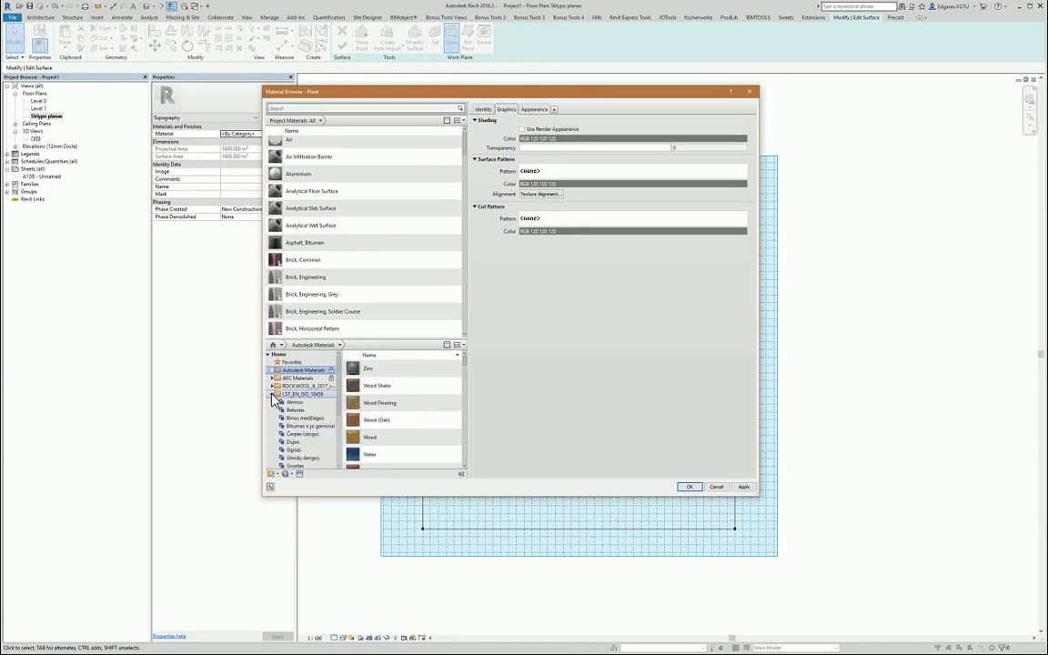
scroll(316, 450, "down", 2)
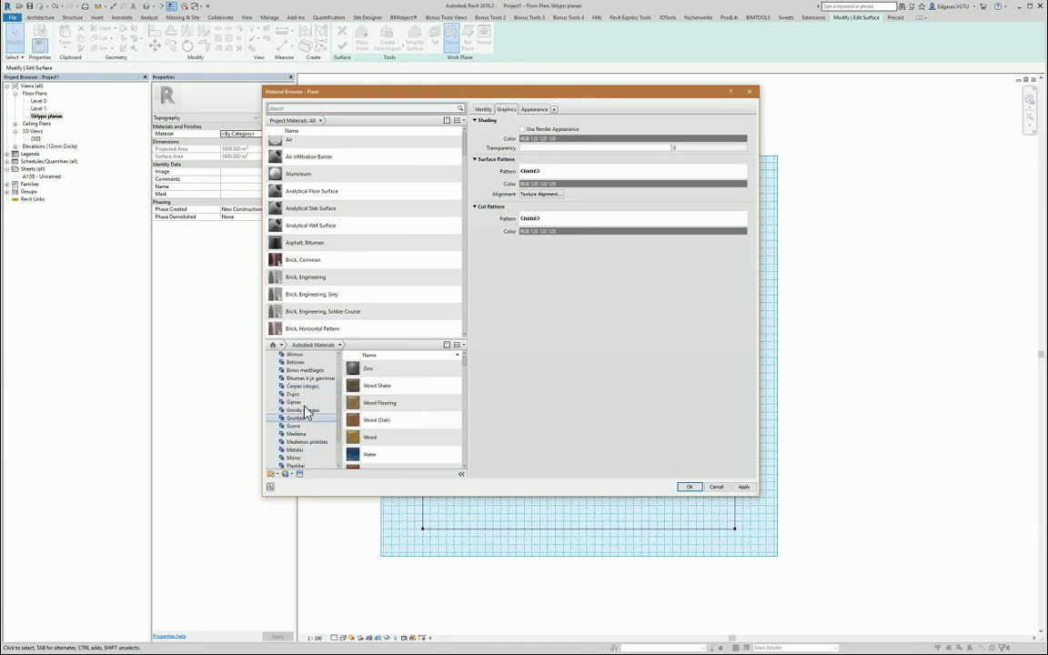
scroll(302, 437, "up", 1)
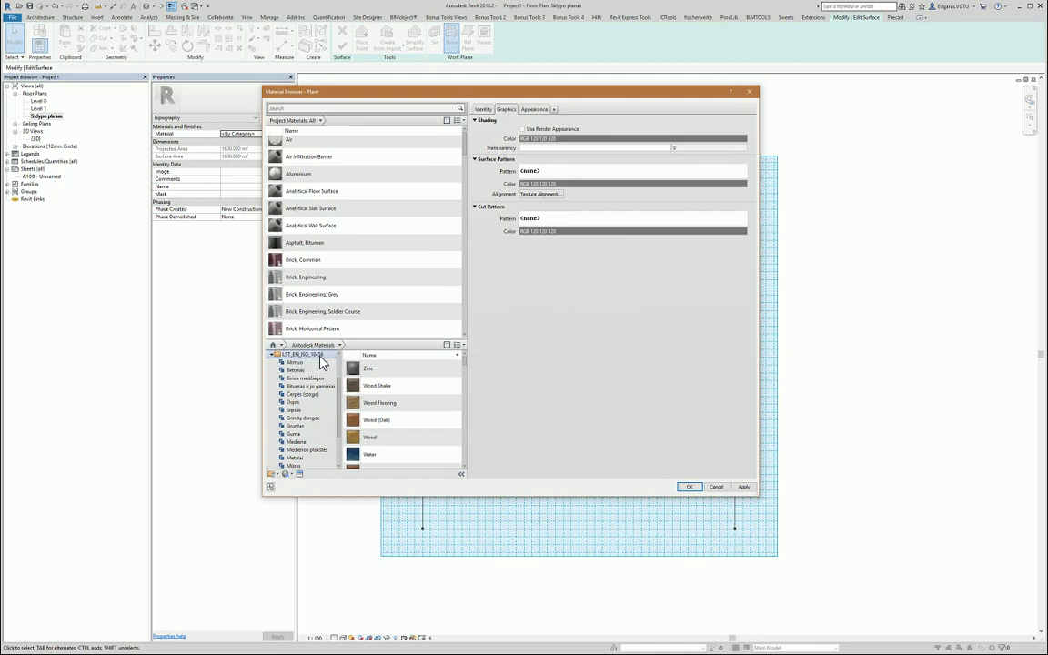
left_click(298, 427)
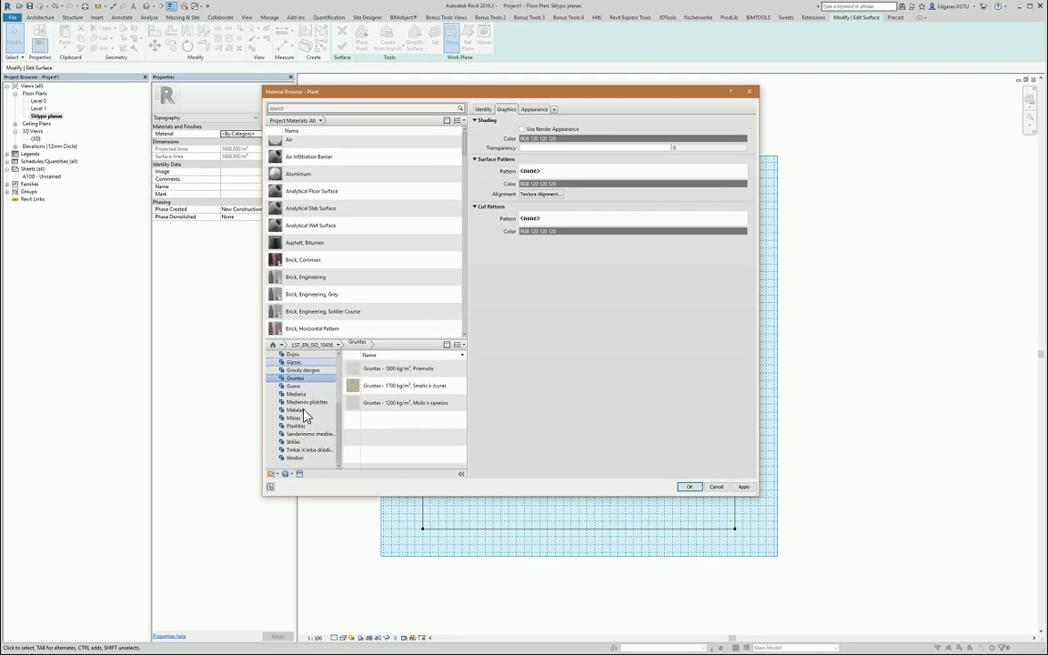
scroll(306, 414, "up", 3)
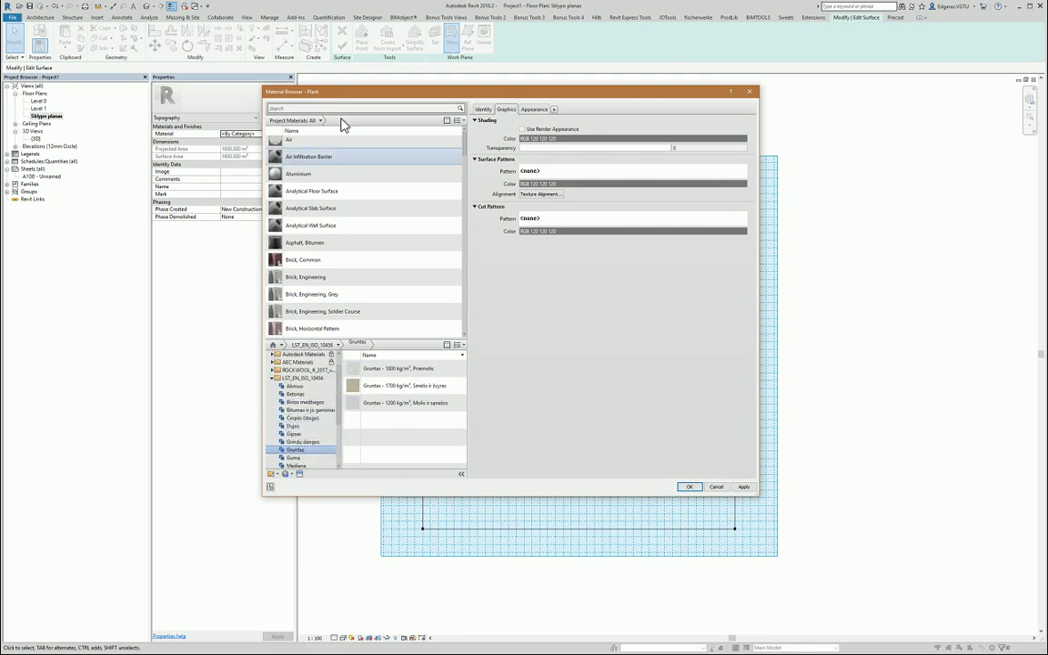
scroll(364, 155, "up", 1)
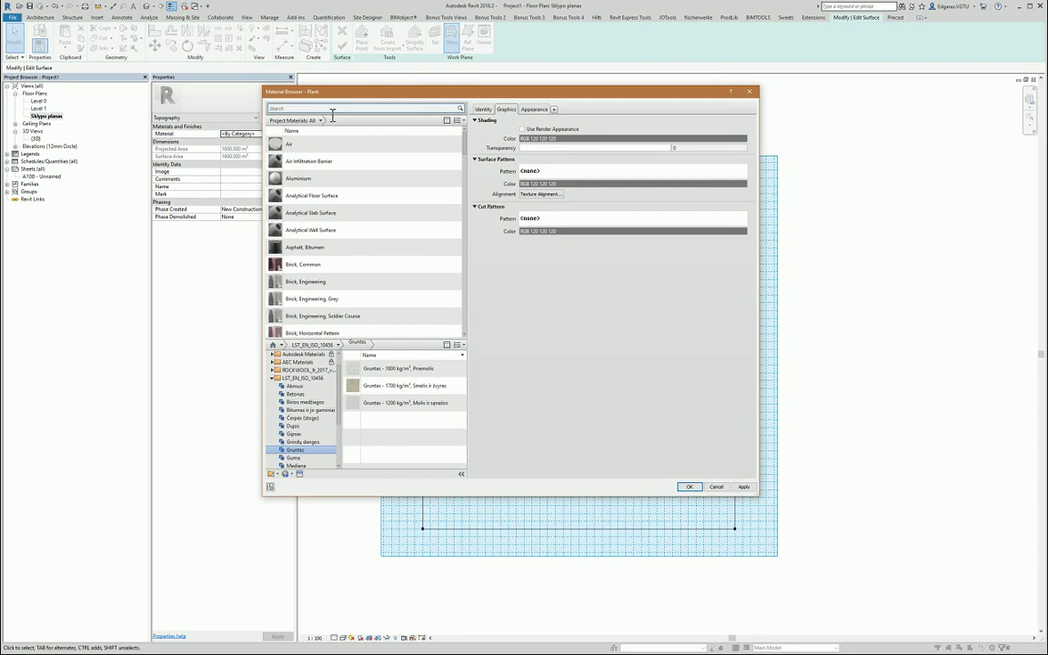
left_click(337, 109)
type("ss")
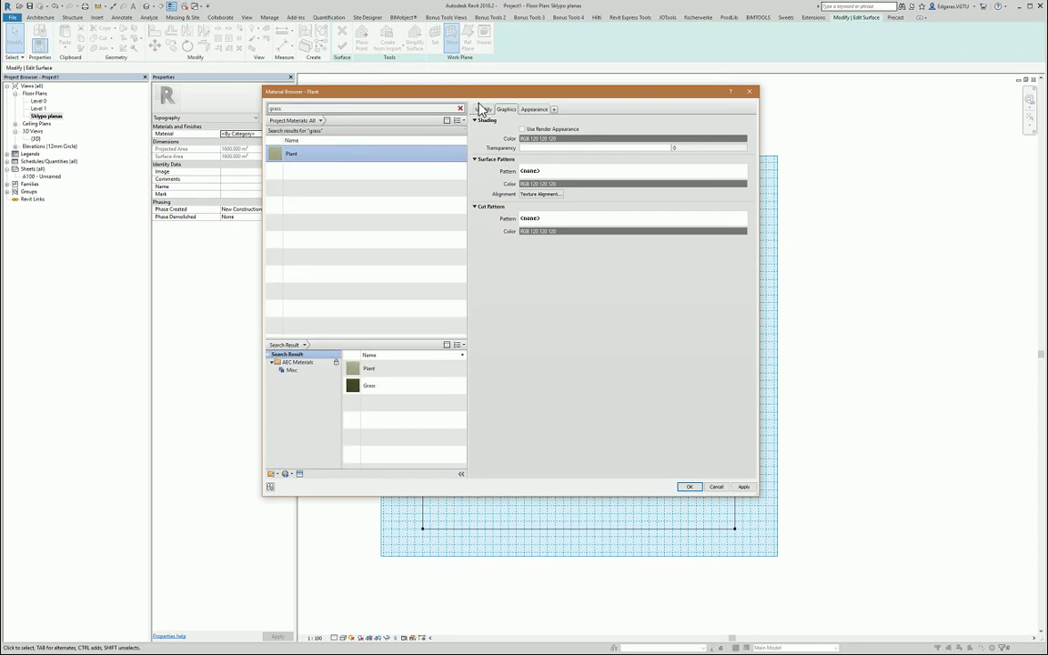
Rename the Plant material to Pieva and set its class to Earth.
left_click(481, 109)
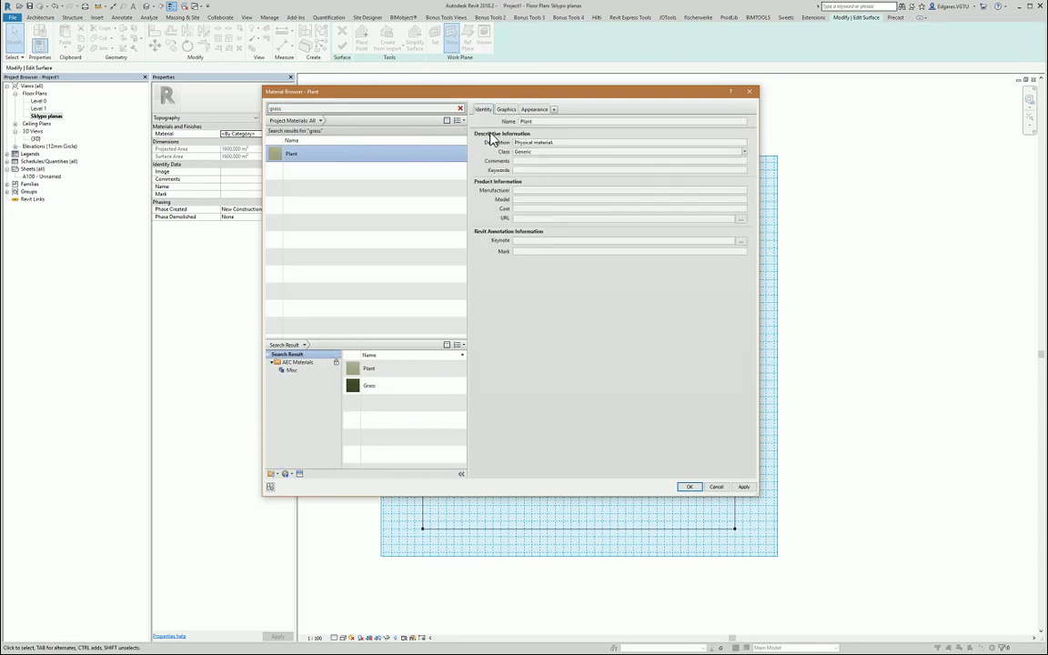
double_click(546, 123)
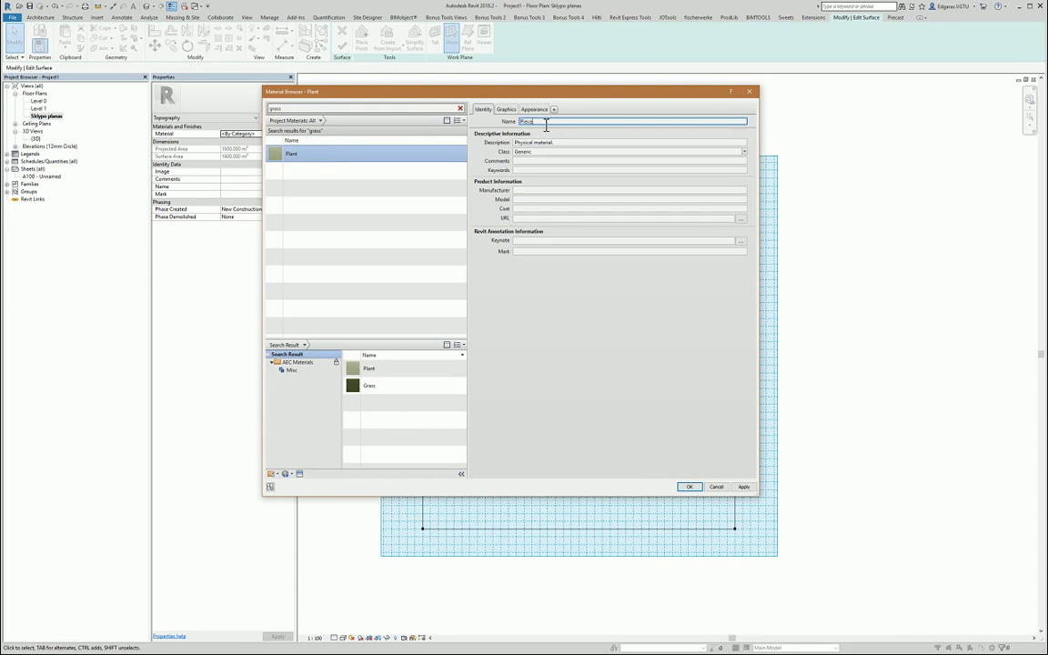
type("Pieva")
left_click(693, 152)
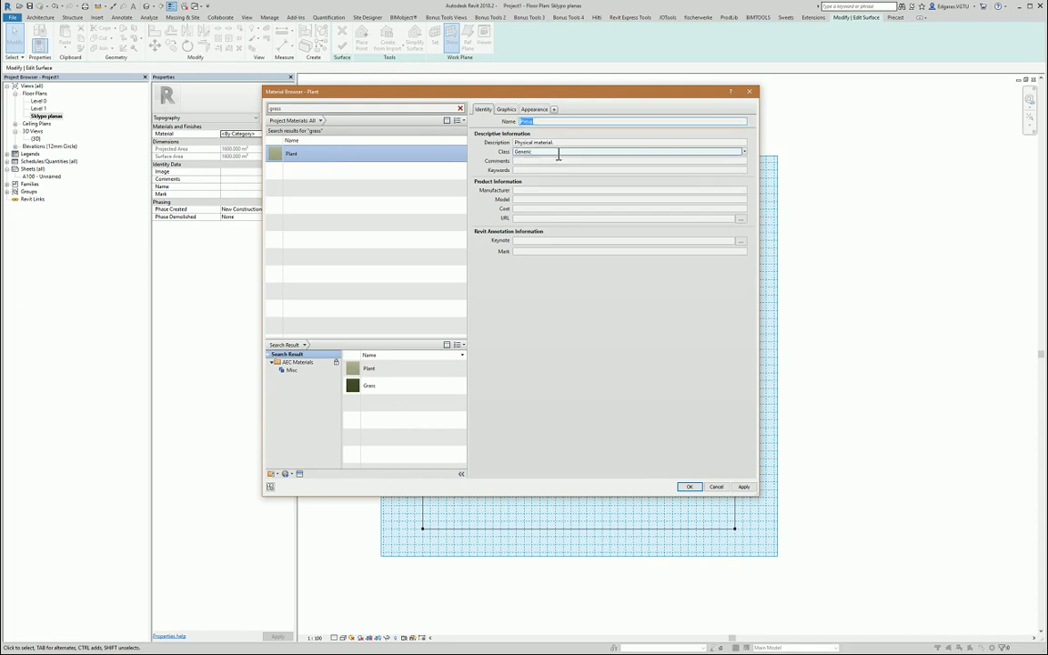
left_click(744, 152)
left_click(746, 153)
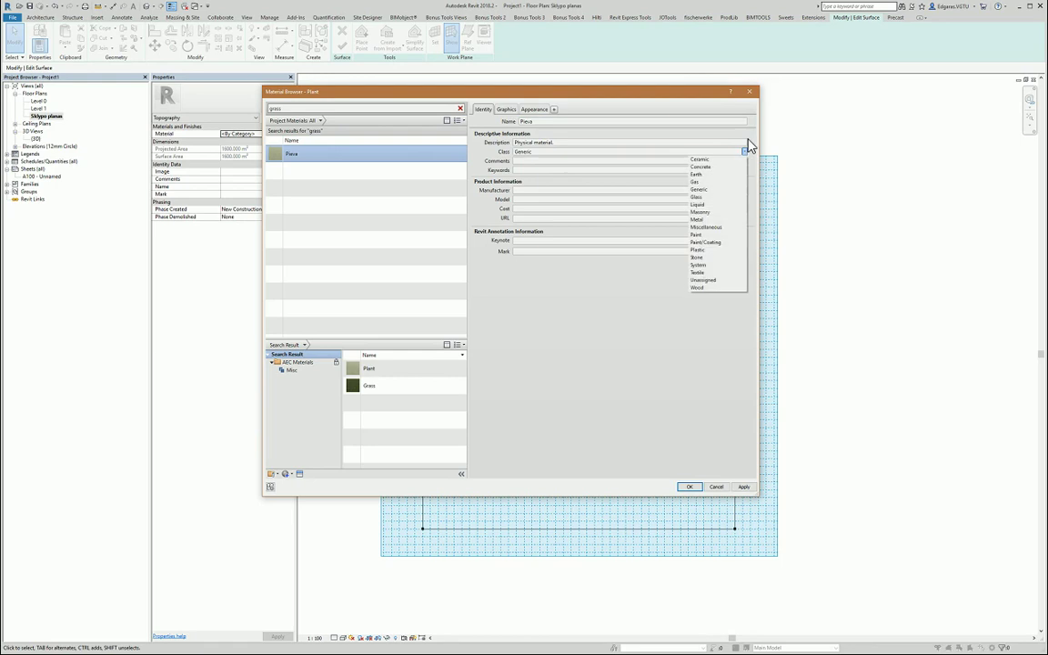
left_click(707, 174)
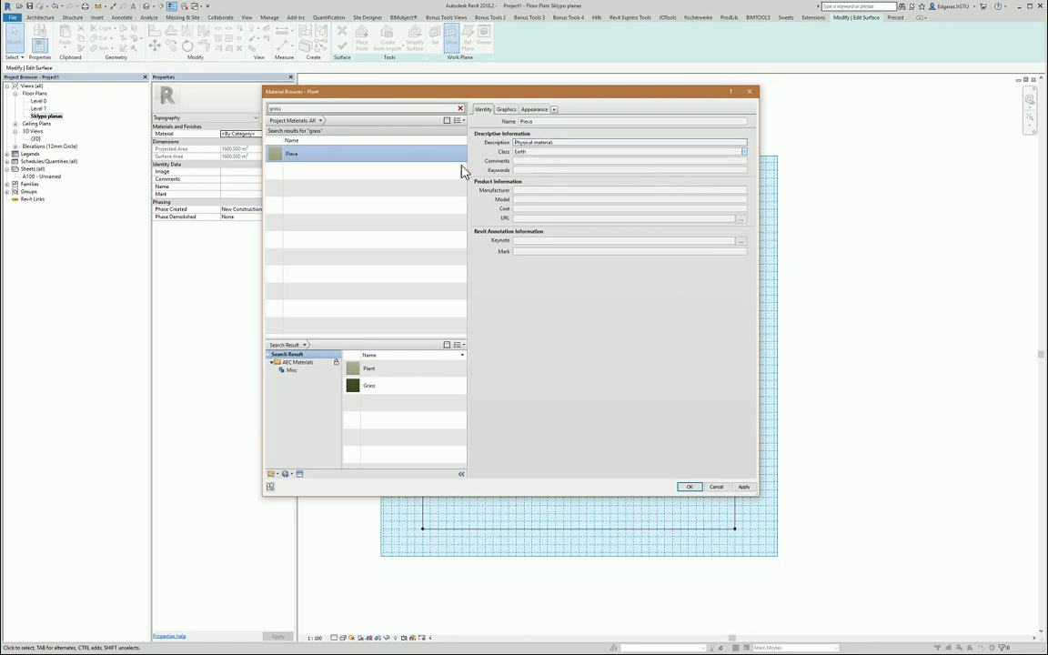
double_click(536, 152)
Replace the description with Pieva, review Graphics and Appearance, and apply to the topography.
left_click(577, 143)
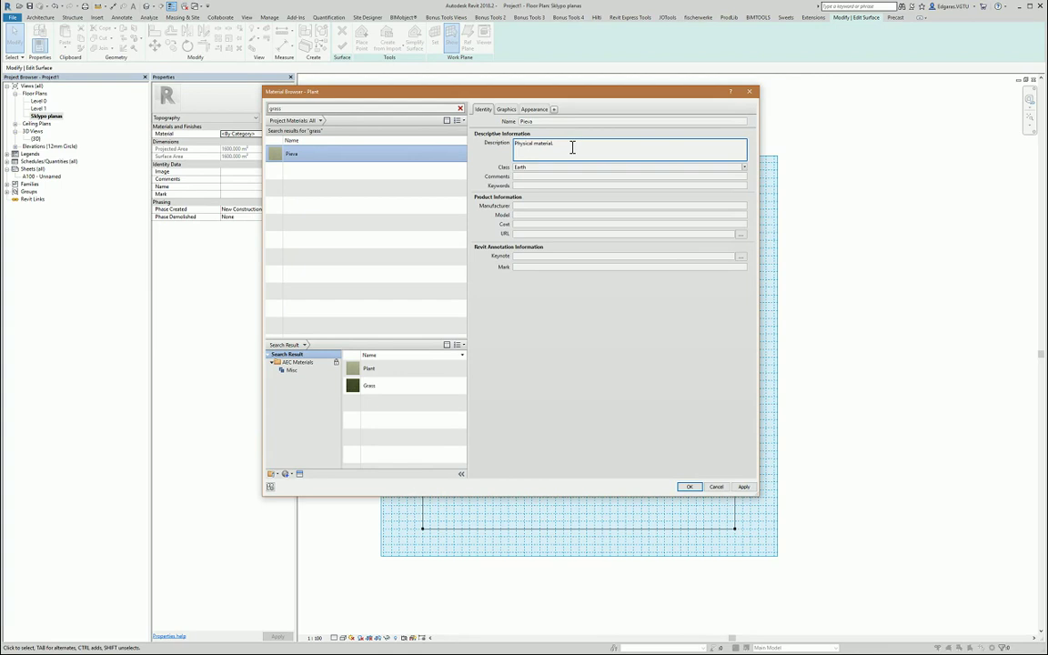
left_click_drag(572, 148, 501, 147)
key("Delete")
left_click(586, 344)
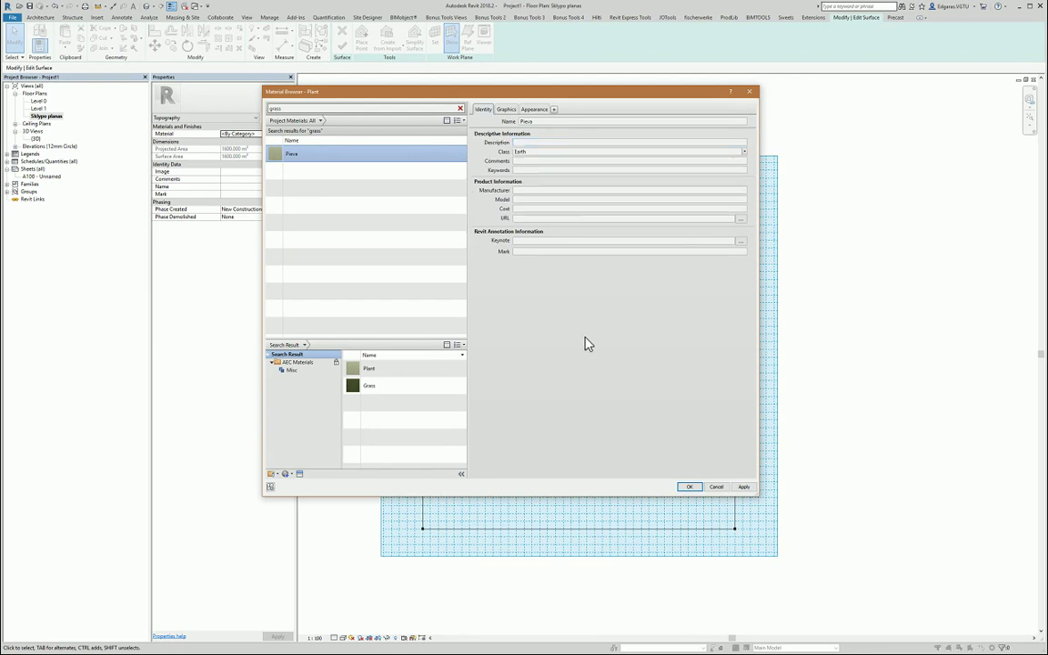
left_click(544, 144)
type("Pieva")
left_click(535, 351)
left_click(505, 109)
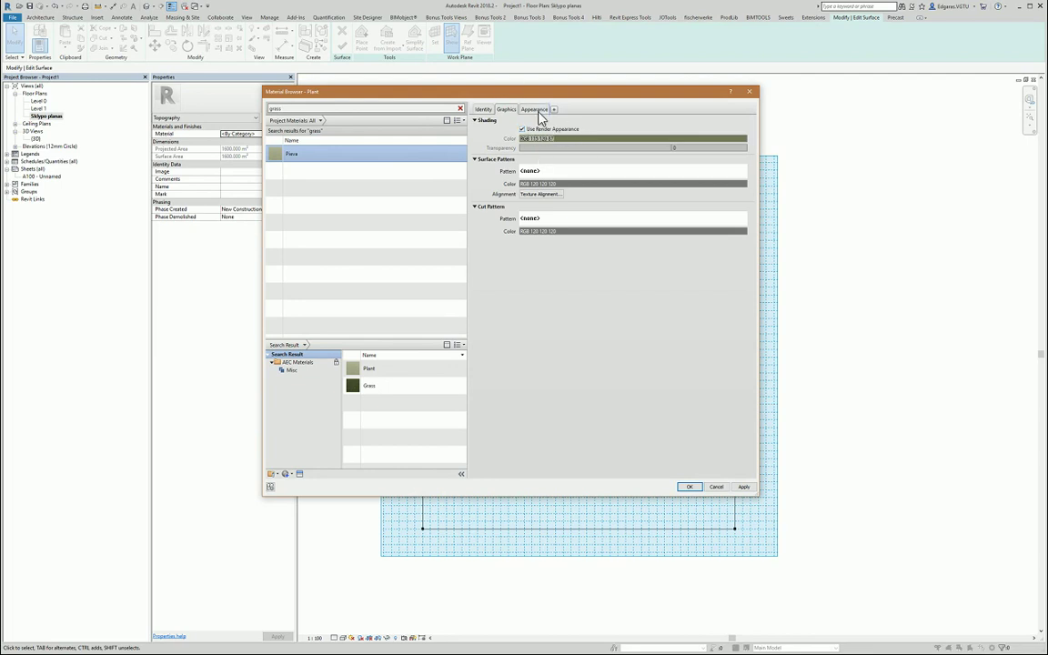
left_click(537, 110)
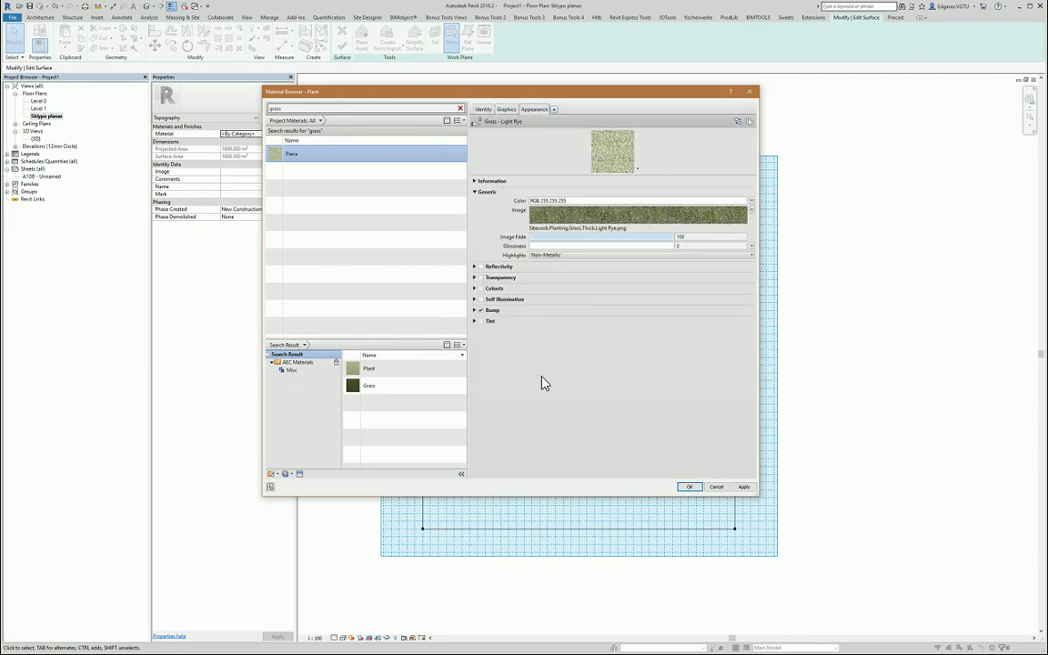
left_click(692, 488)
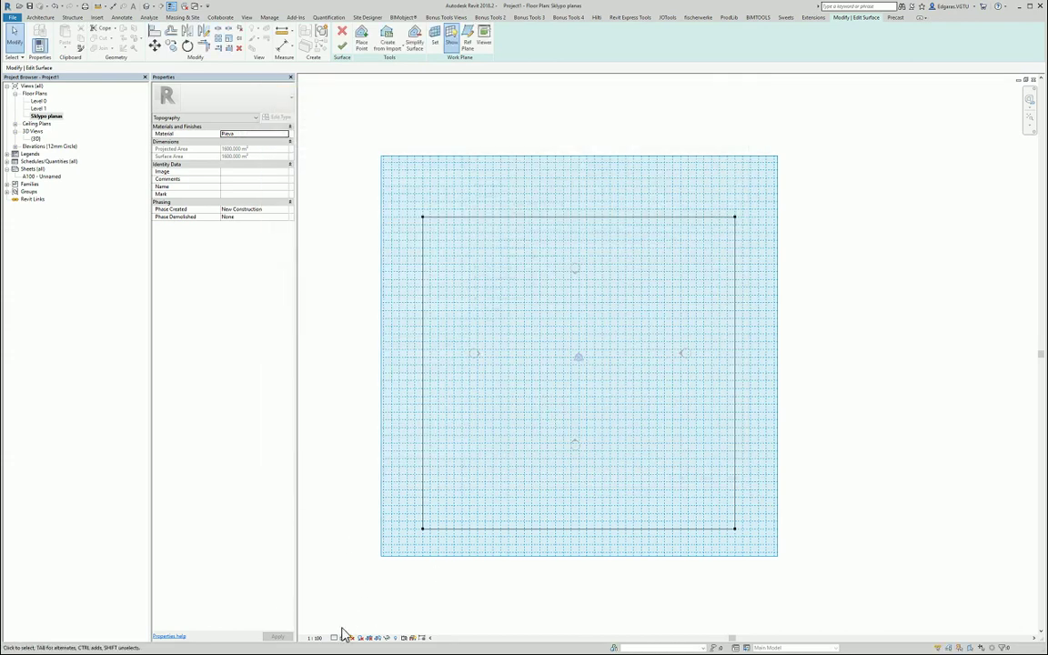
Finish the surface, set the plan to Medium detail with shaded style, and open {3D}.
left_click(342, 47)
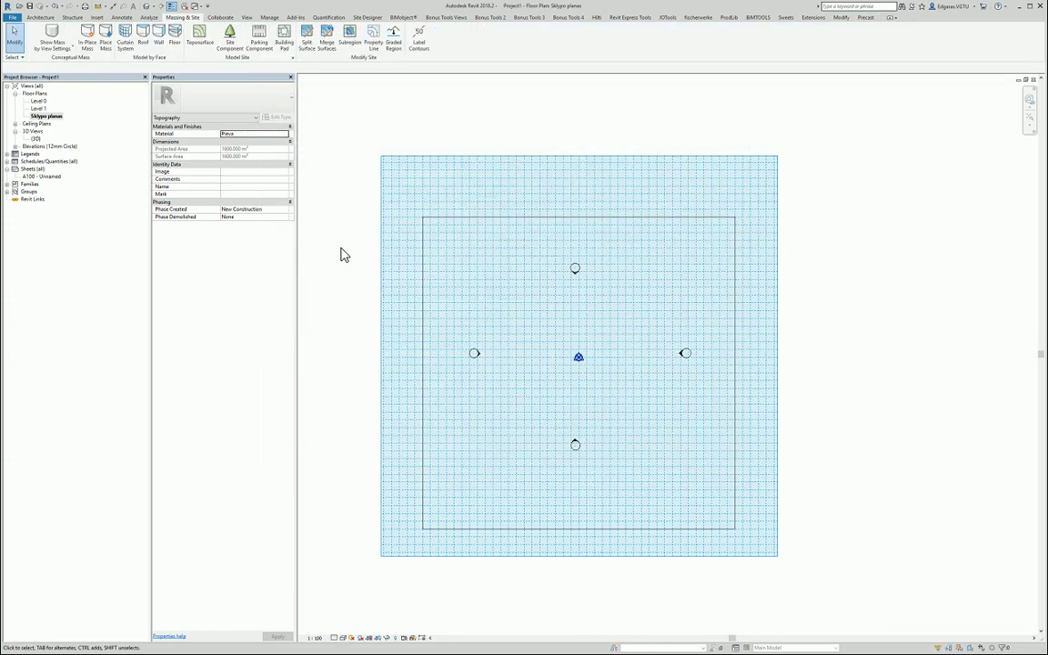
left_click(335, 638)
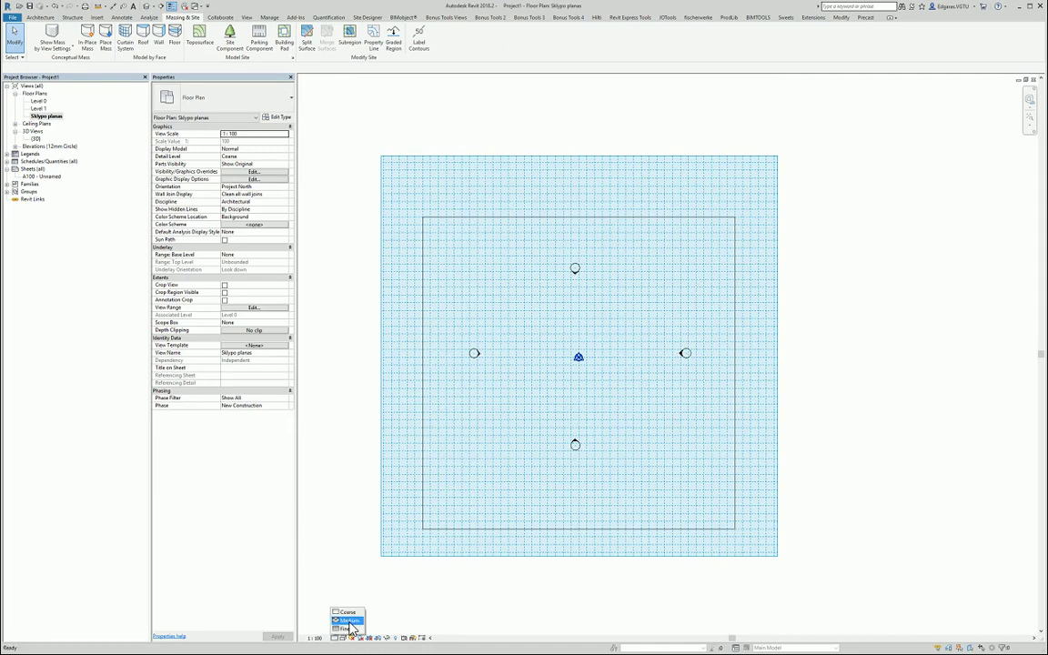
left_click(347, 619)
left_click(343, 639)
left_click(343, 639)
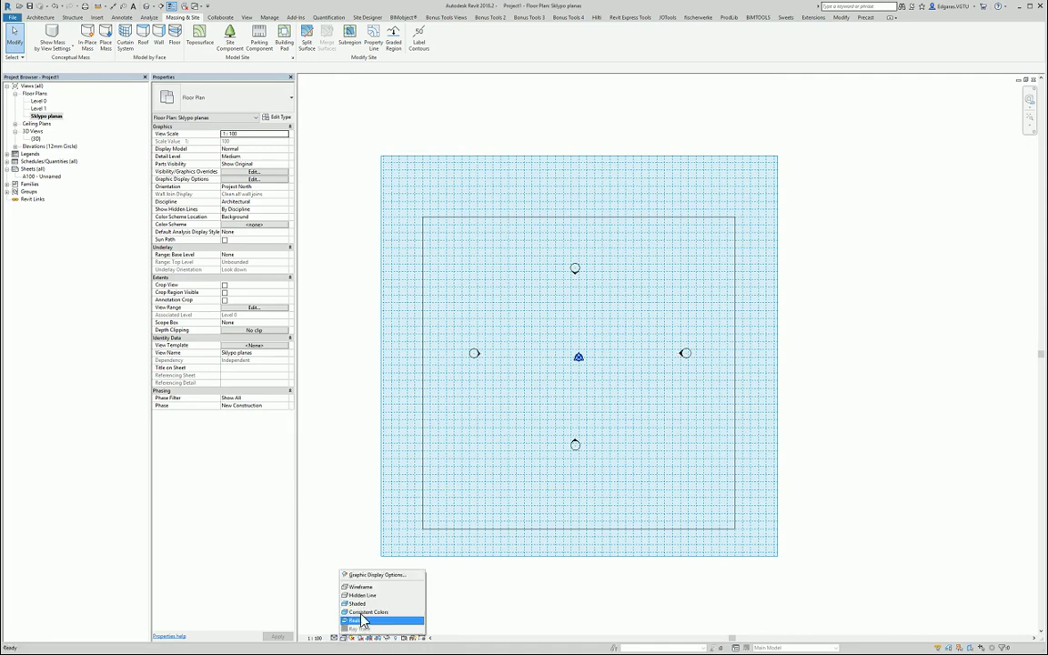
left_click(350, 611)
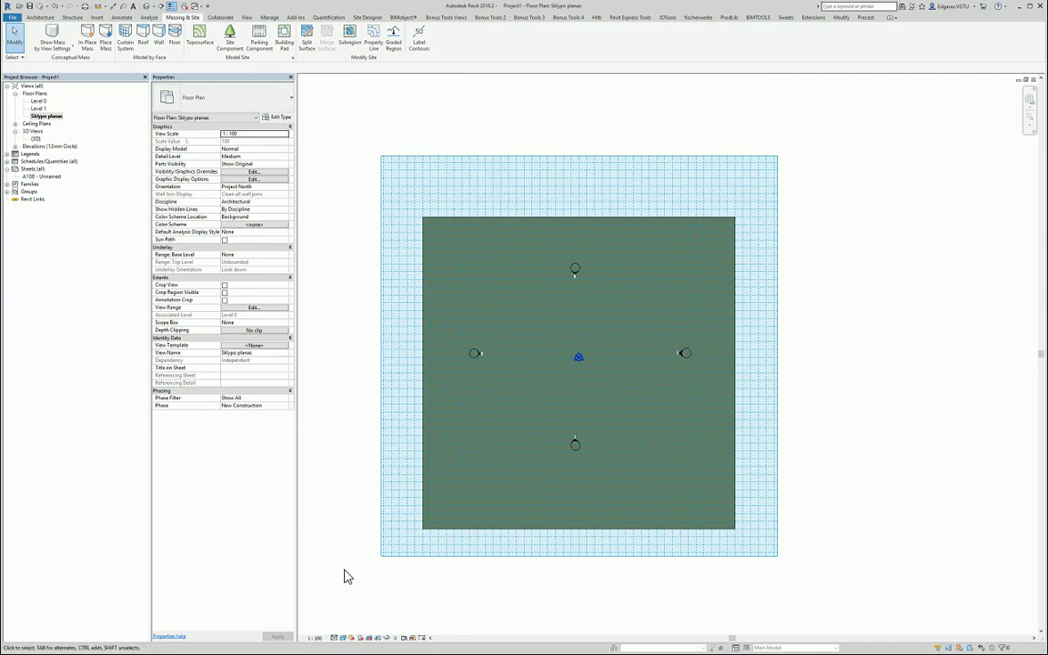
left_click(346, 640)
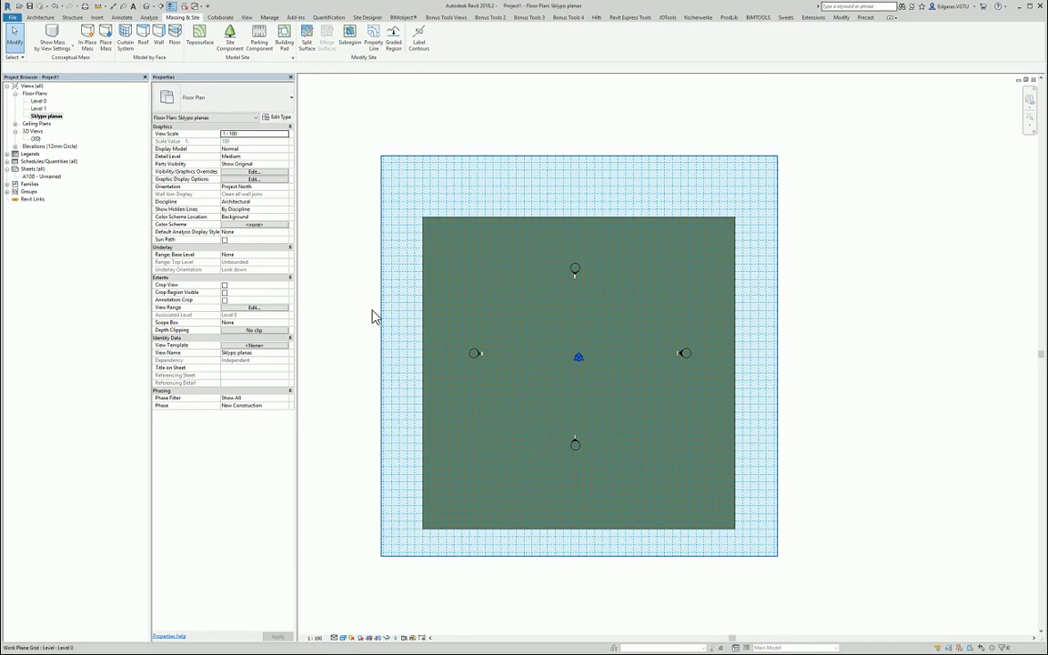
double_click(35, 139)
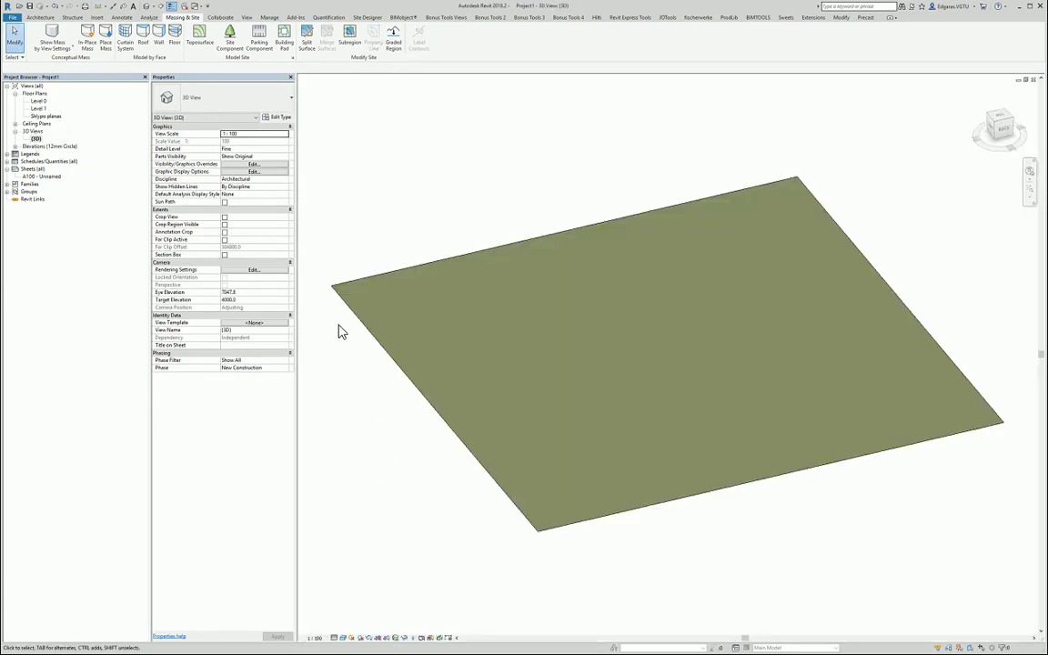
Tile the 3D and plan views side by side, closing the sheet and zooming to fit.
left_click(246, 17)
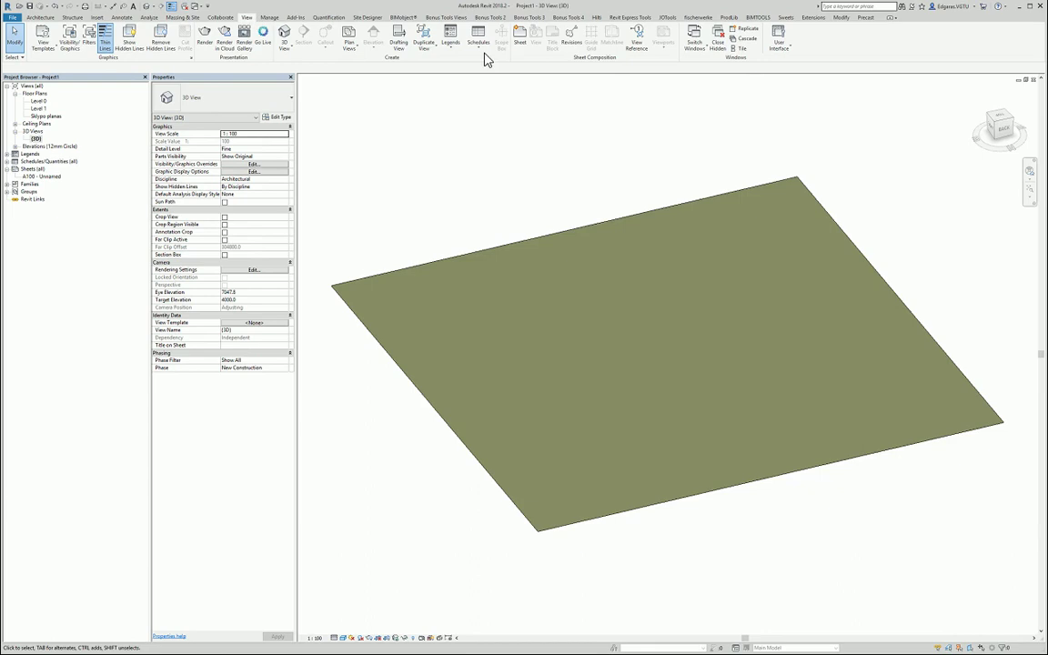
left_click(742, 50)
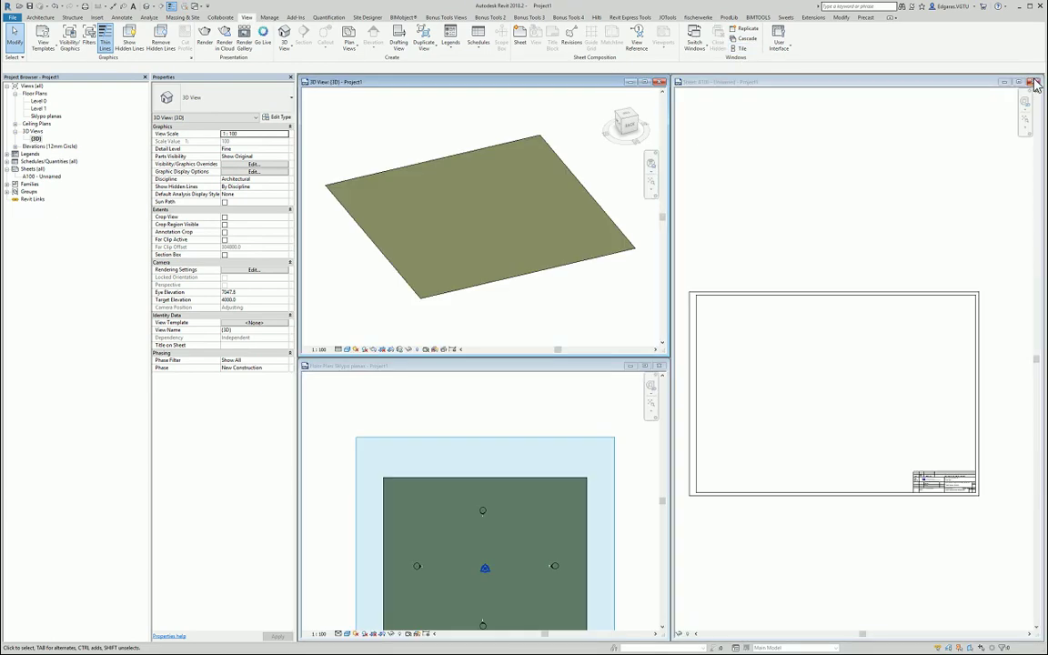
left_click(728, 102)
left_click(1033, 83)
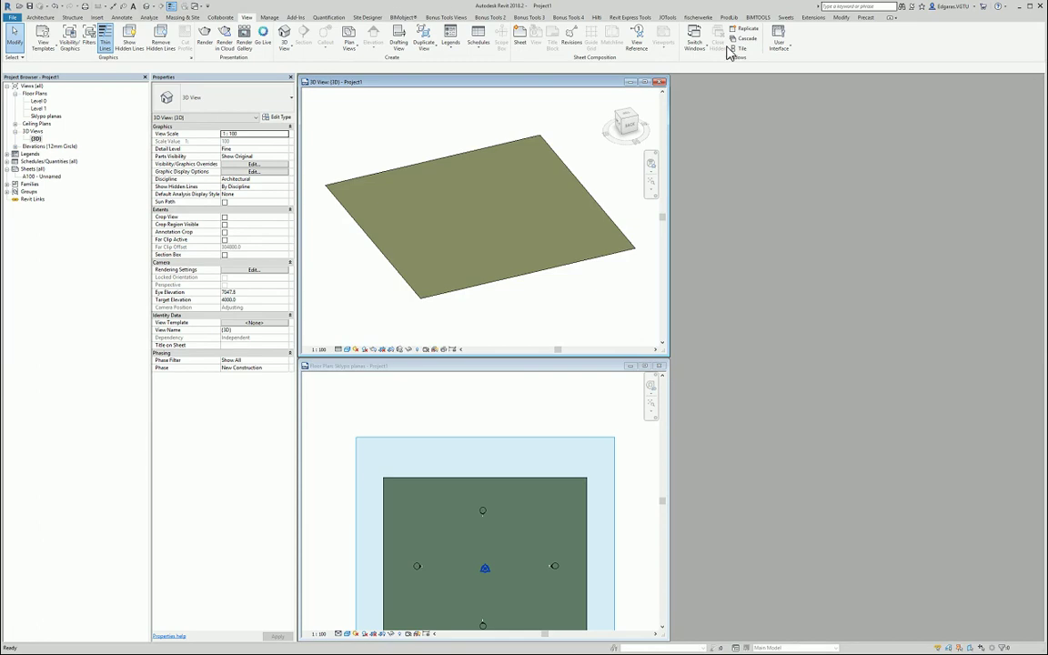
left_click(738, 47)
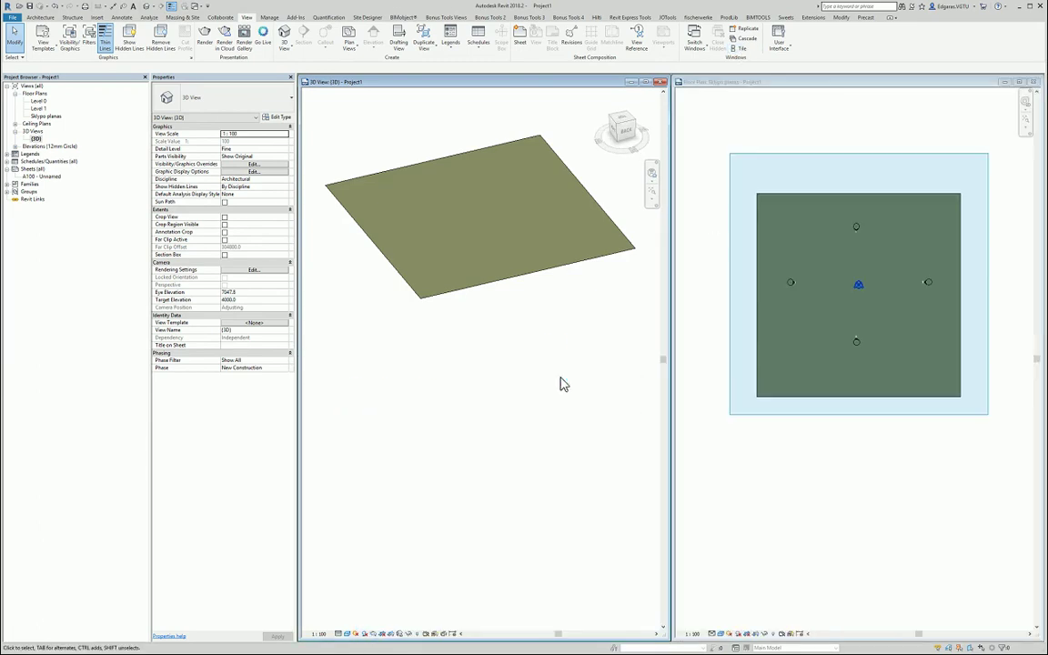
scroll(418, 173, "up", 3)
scroll(381, 361, "down", 1)
scroll(381, 360, "down", 2)
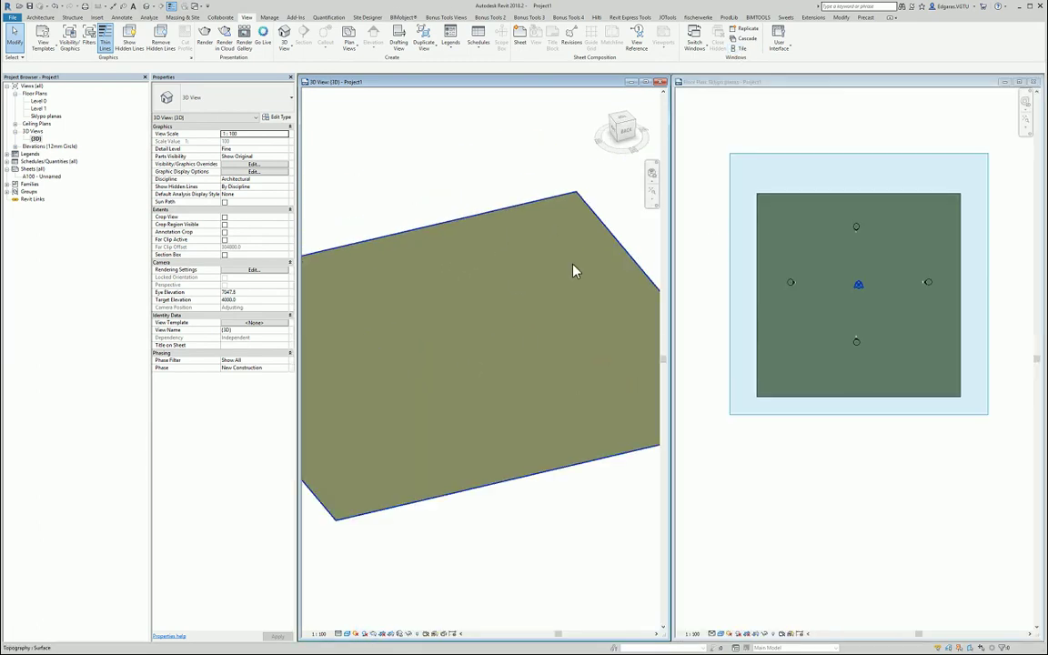
scroll(573, 269, "down", 2)
left_click(838, 429)
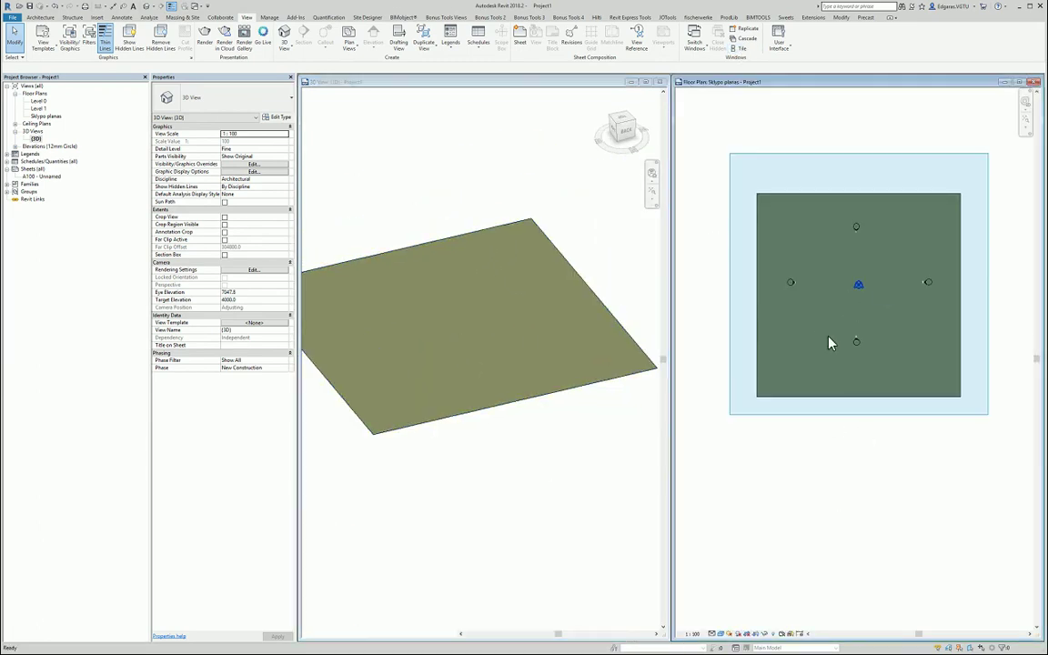
left_click(510, 482)
scroll(404, 437, "up", 3)
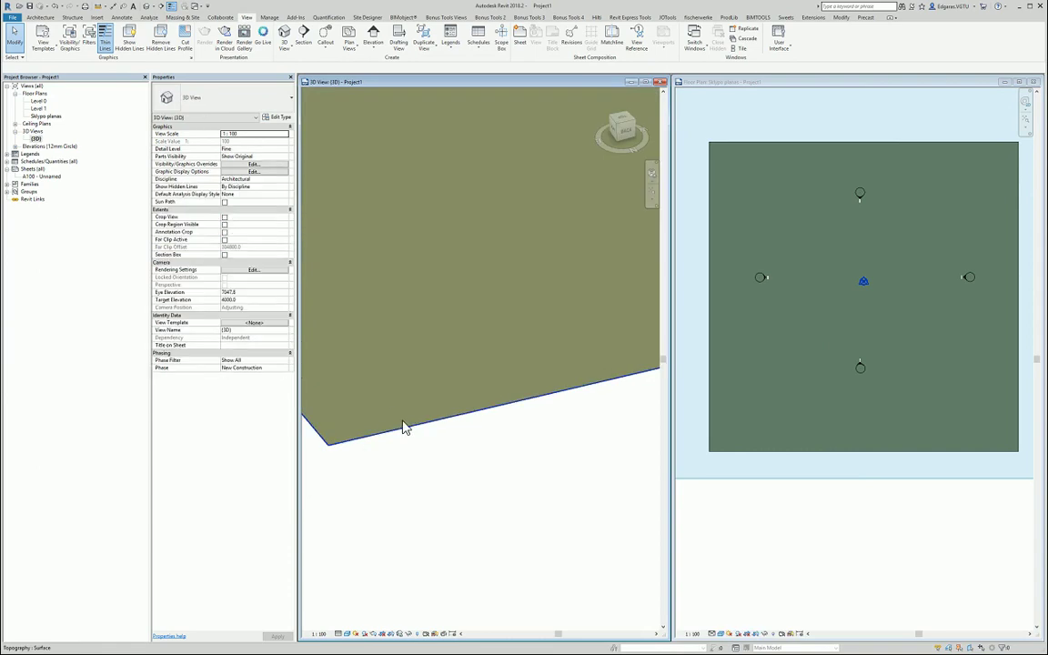
Preview the 3D toposurface in Realistic style, then switch back to untextured shading.
left_click(347, 634)
left_click(369, 613)
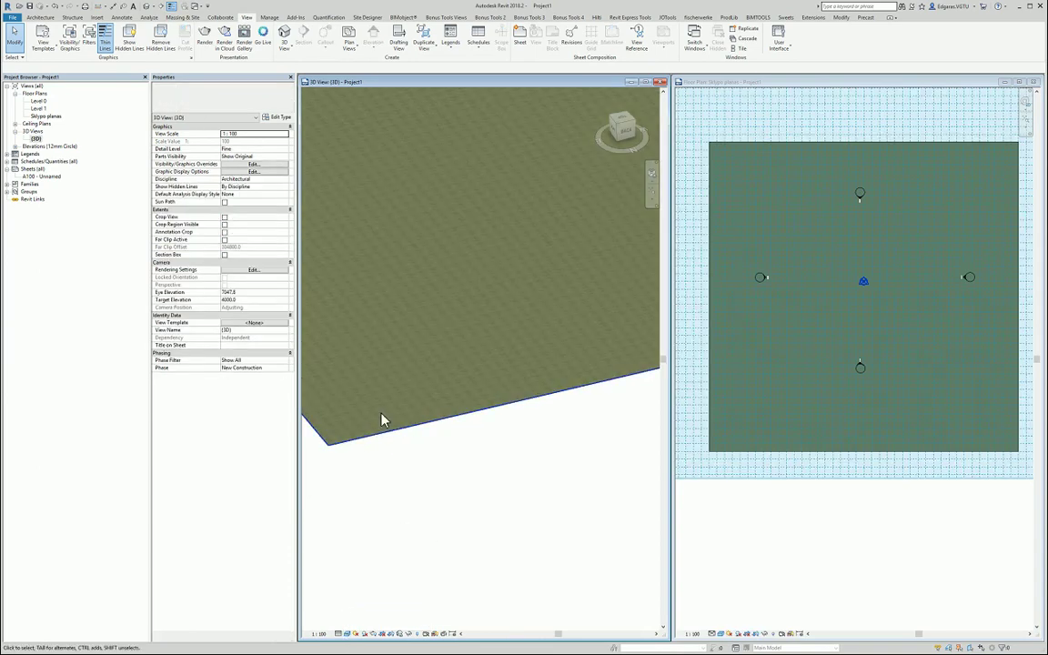
scroll(382, 420, "up", 2)
scroll(397, 405, "up", 3)
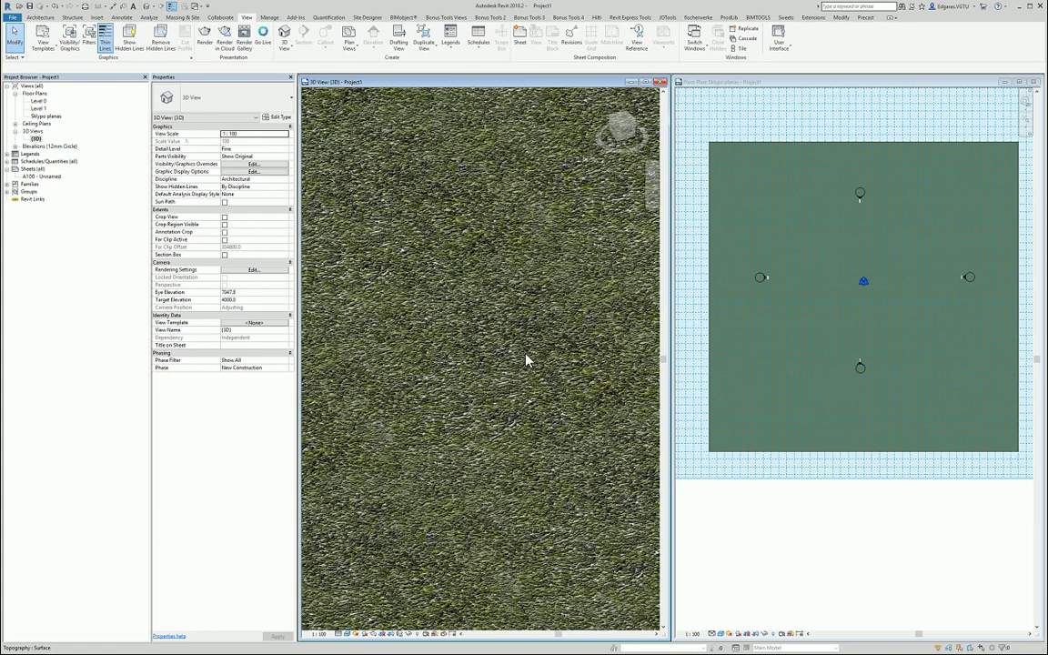
scroll(466, 369, "down", 2)
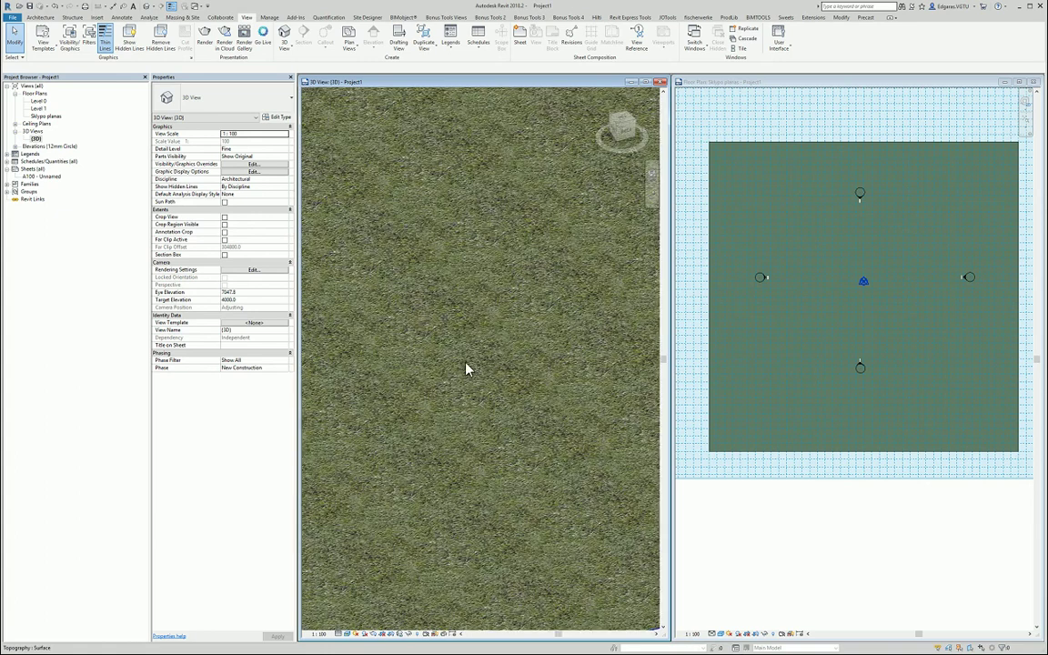
scroll(439, 369, "down", 2)
scroll(487, 370, "down", 1)
scroll(480, 215, "down", 3)
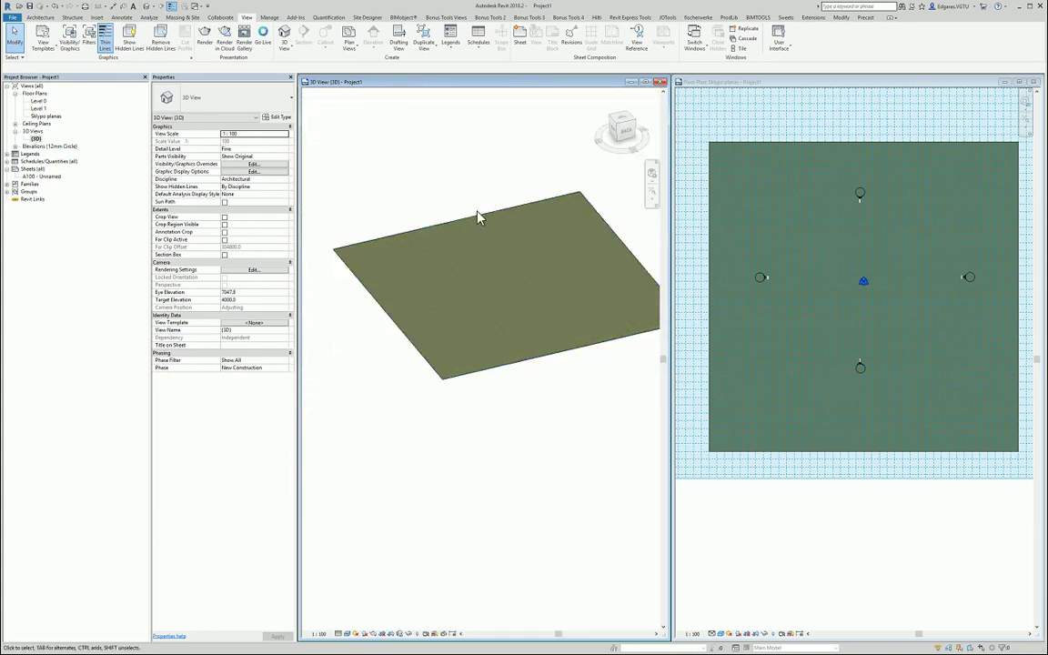
scroll(503, 287, "up", 3)
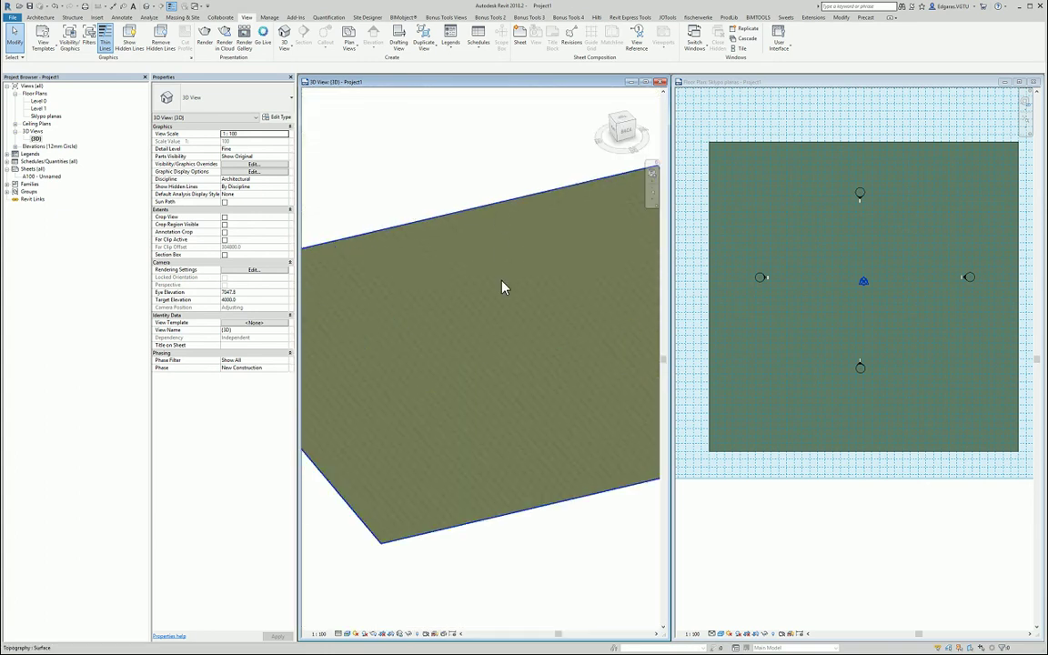
left_click(347, 637)
left_click(382, 608)
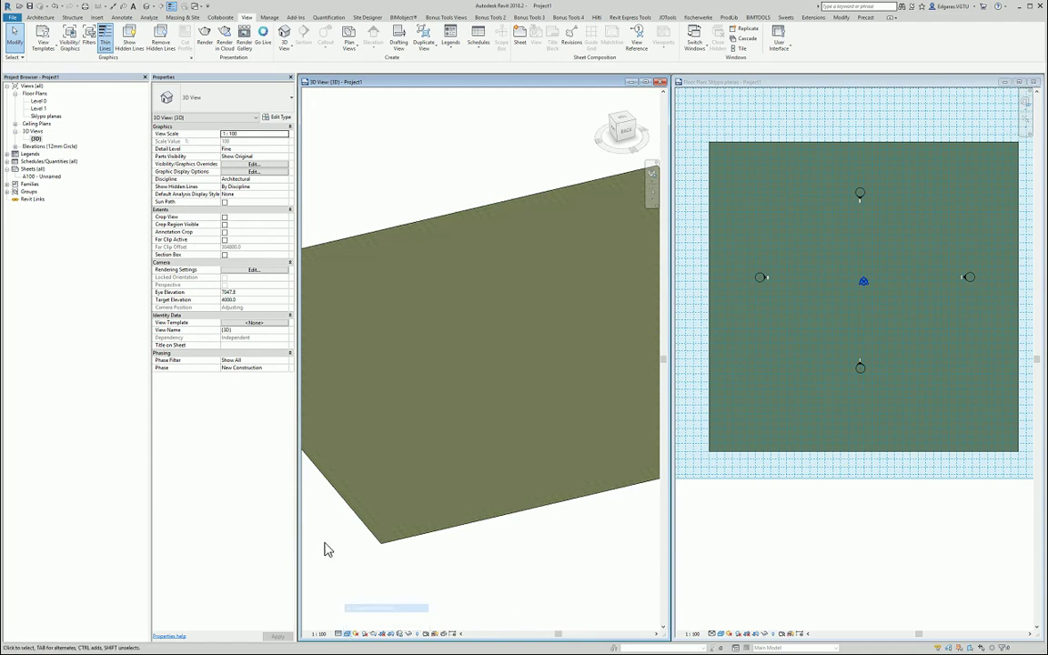
left_click(348, 635)
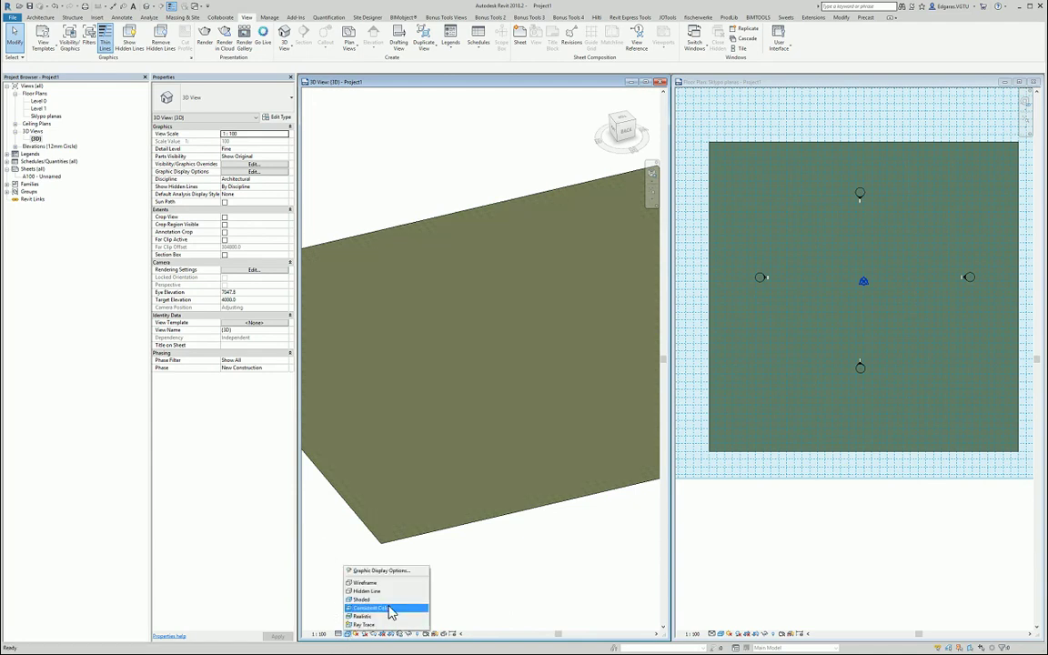
left_click(387, 609)
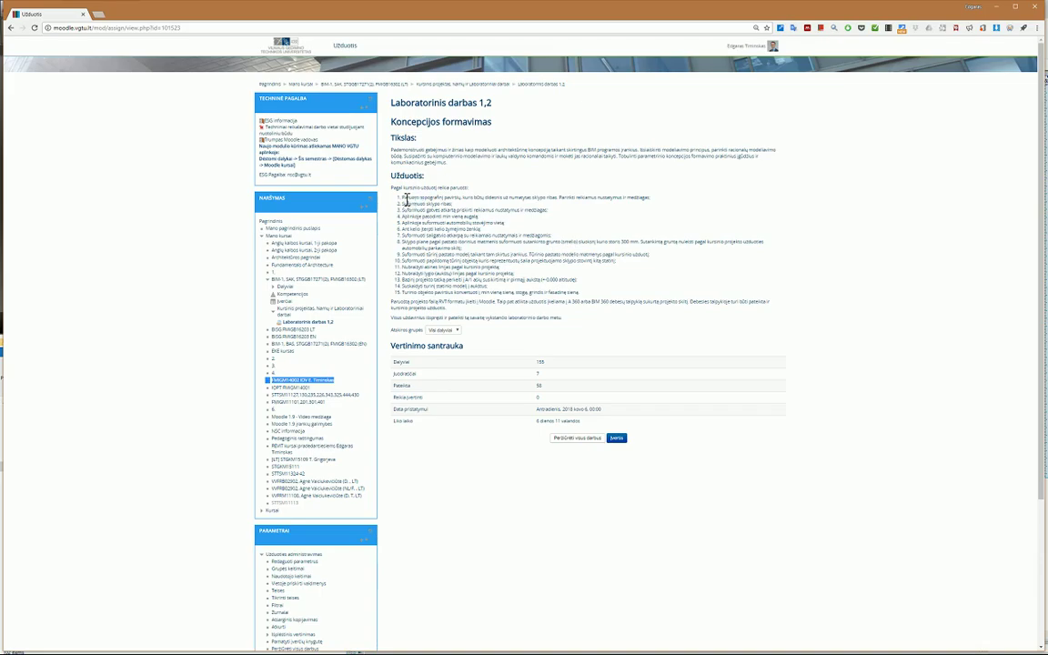
Highlight the first numbered task on the Moodle assignment page, then return to Revit.
left_click_drag(400, 202, 653, 197)
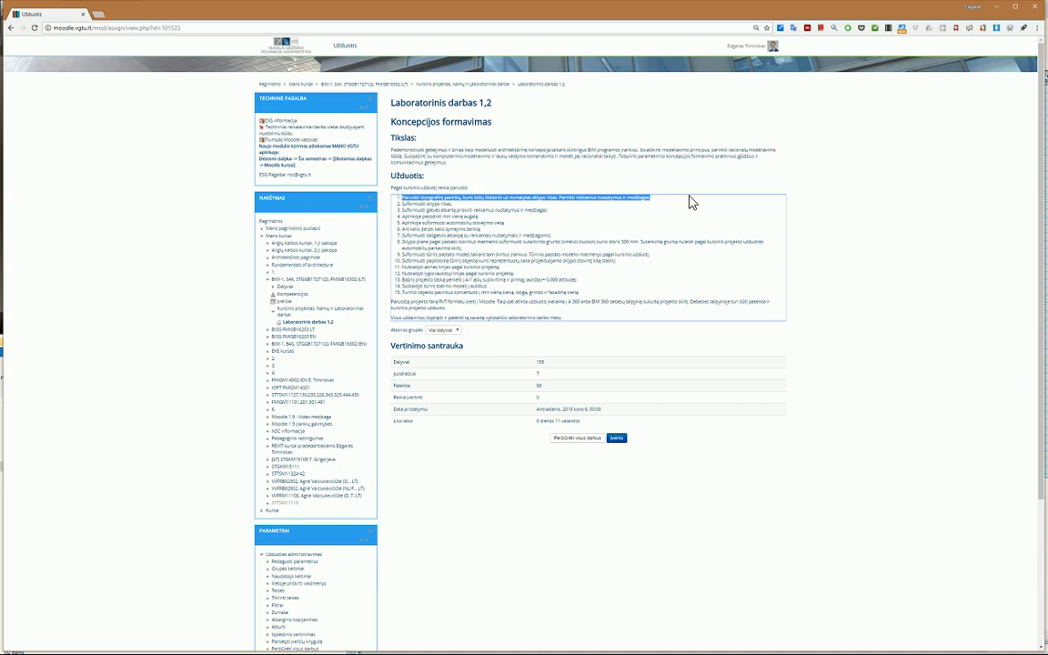
key("alt+Tab")
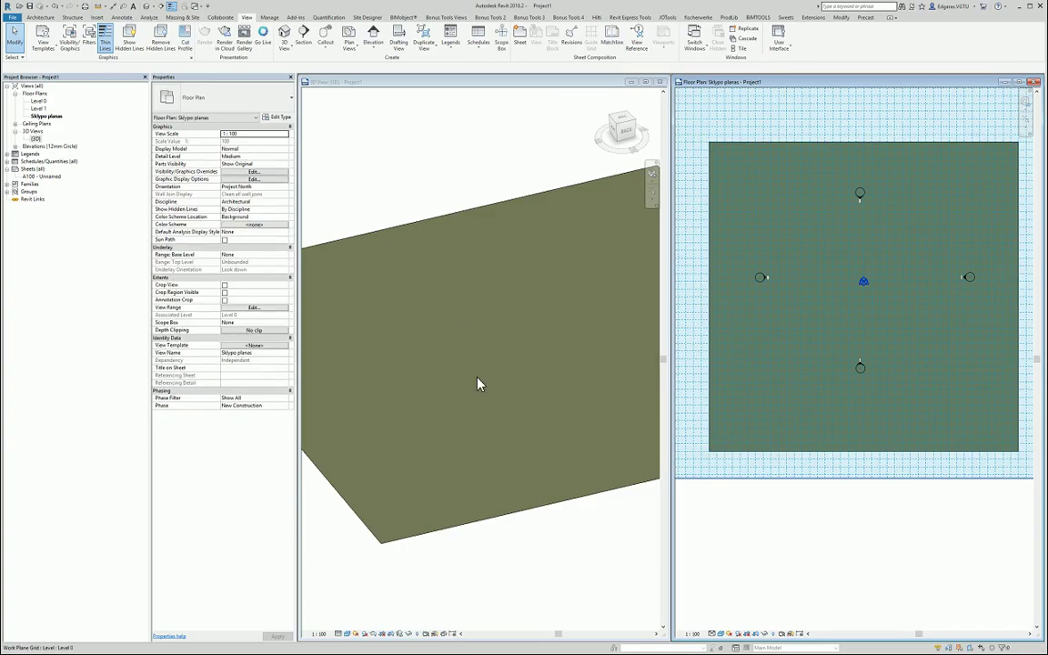
left_click(366, 523)
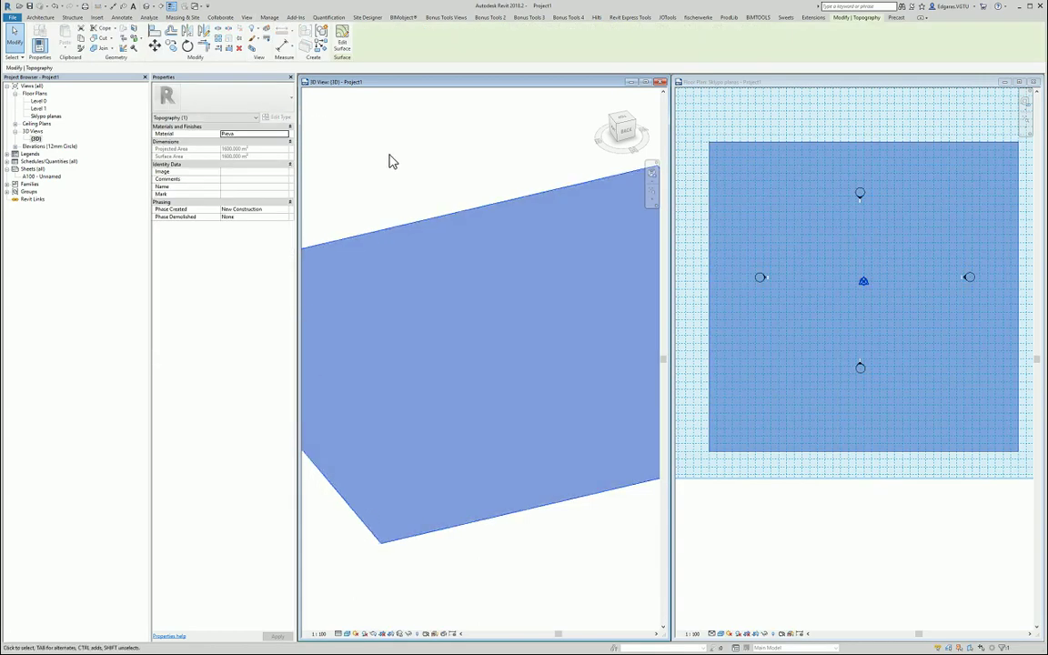
left_click(389, 161)
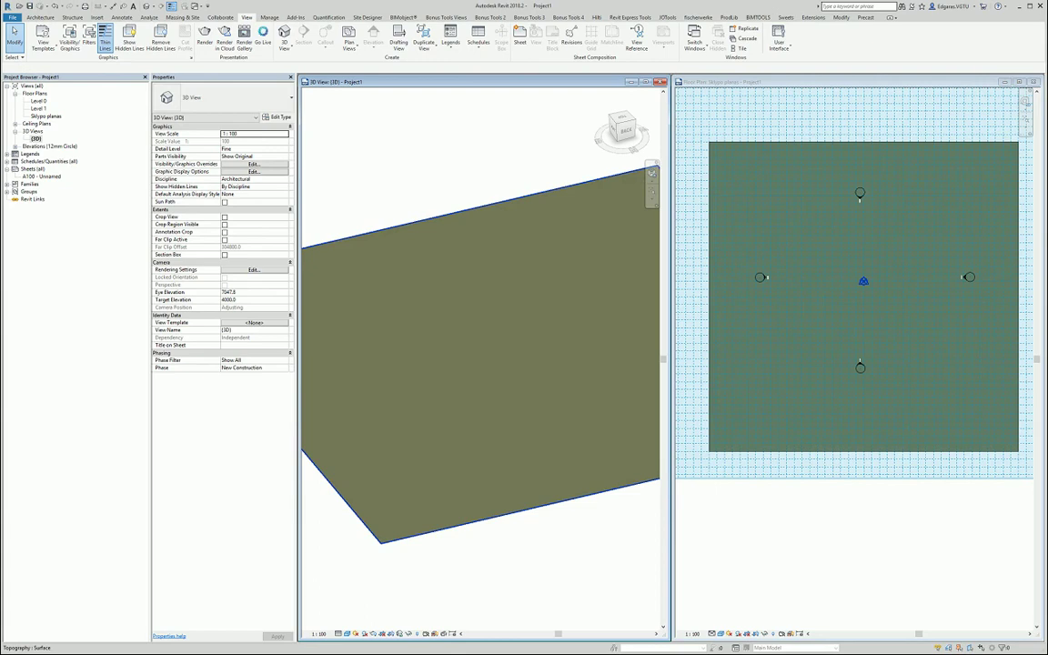